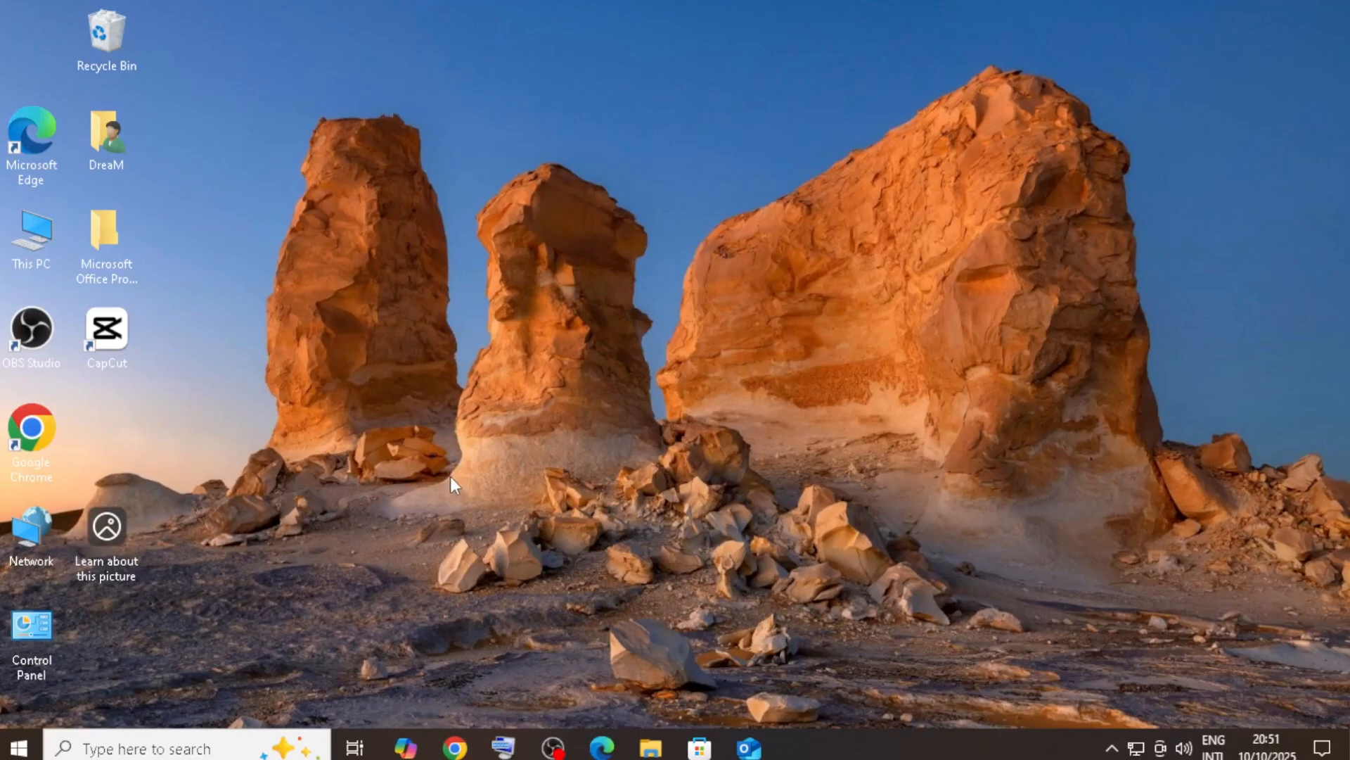
- Open Google Chrome
{"action": "left_click", "coordinate": [455, 747]}
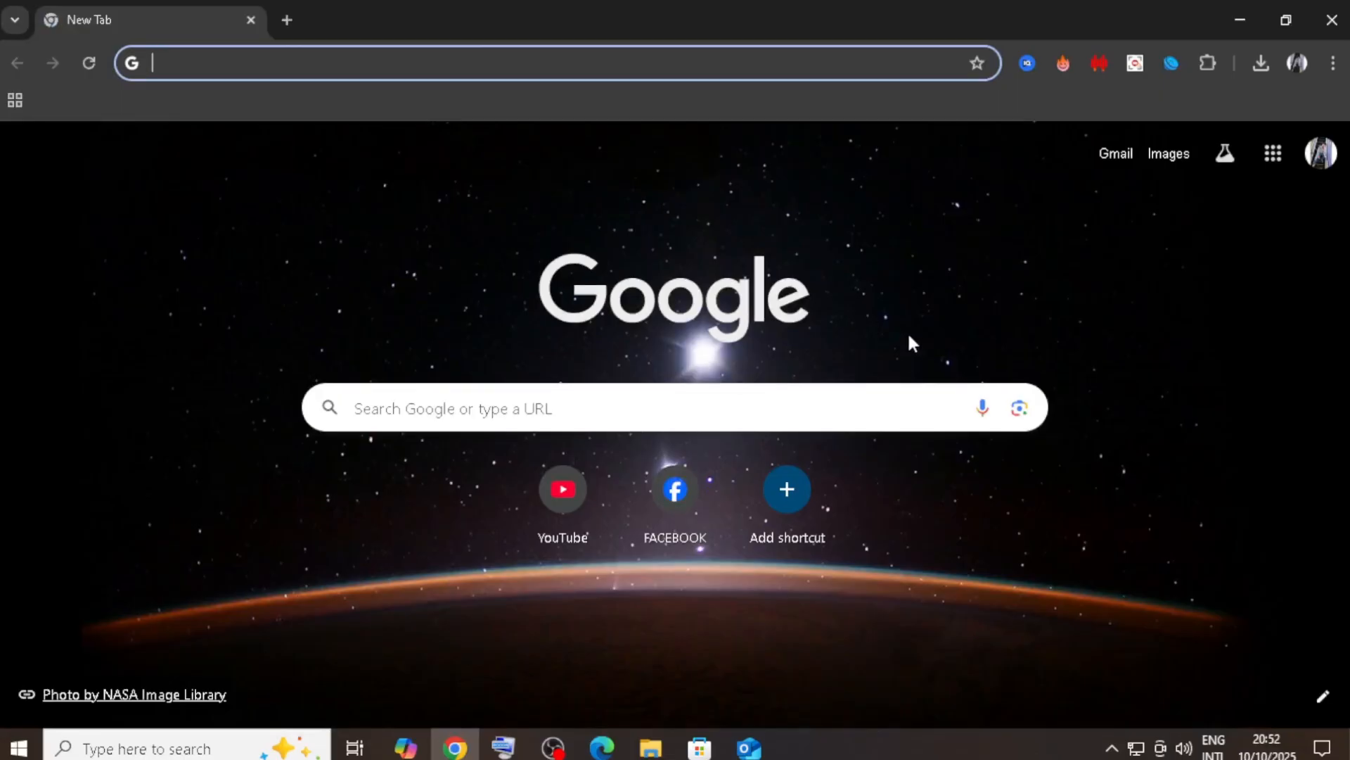
{"action": "left_click", "coordinate": [1333, 63]}
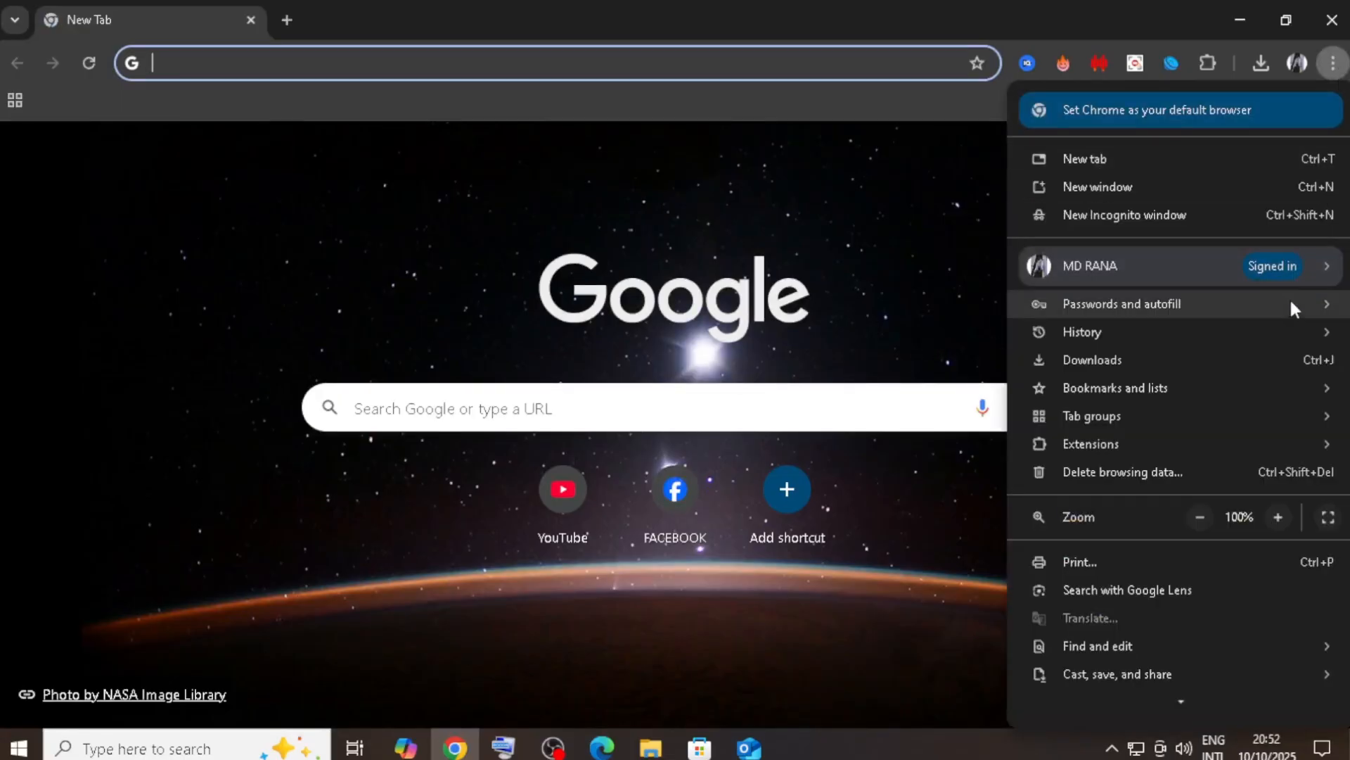
{"action": "scroll", "coordinate": [1182, 440], "scroll_direction": "down", "scroll_amount": 1}
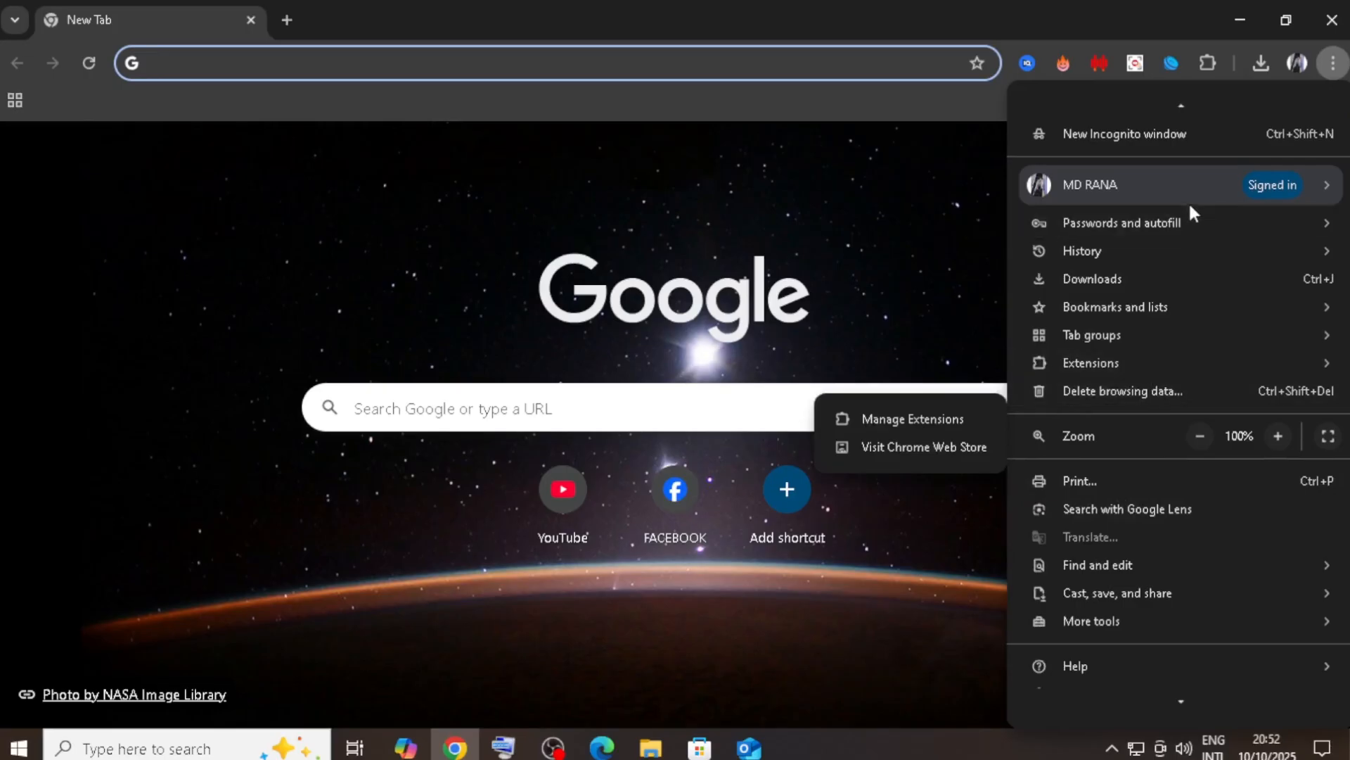
{"action": "left_click", "coordinate": [1333, 59]}
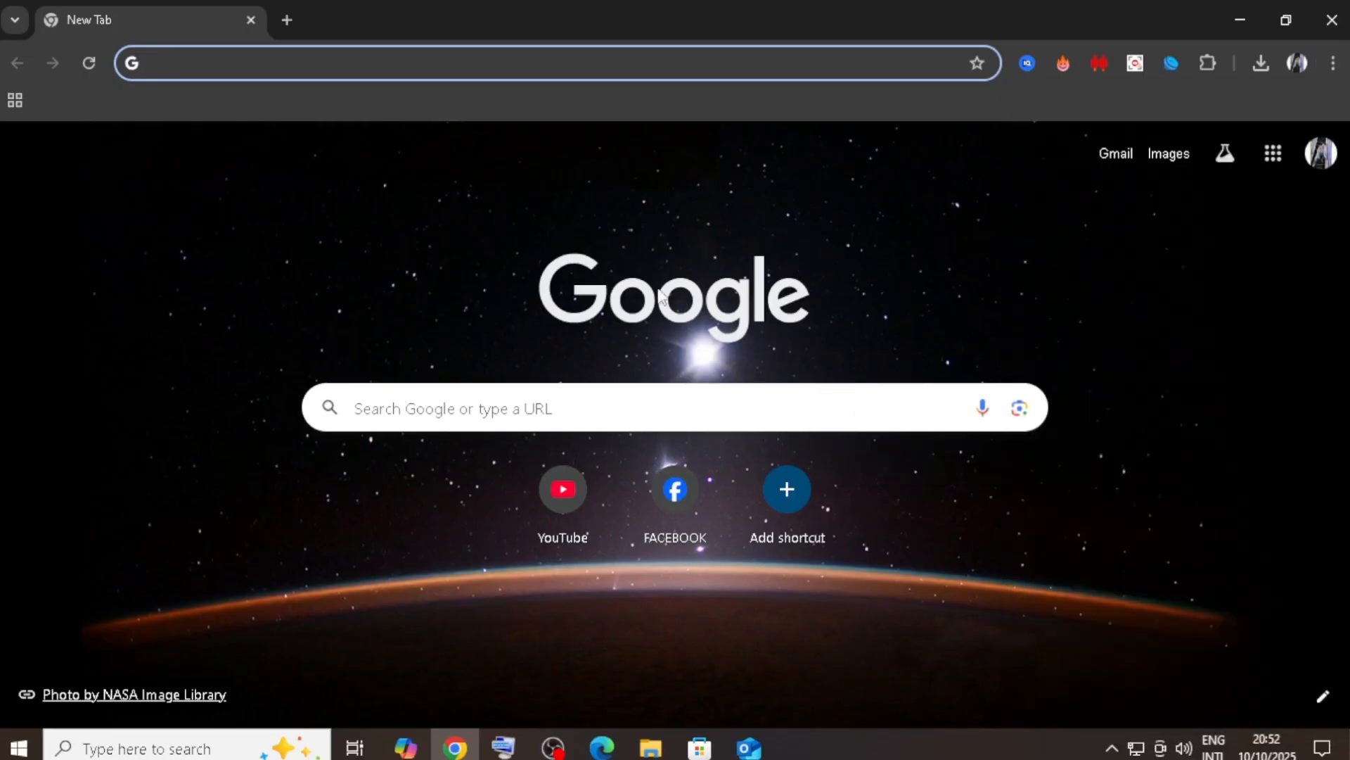
- Search Google for "chat gtp", open the ChatGPT site from the results and start a new chat
{"action": "left_click", "coordinate": [487, 415]}
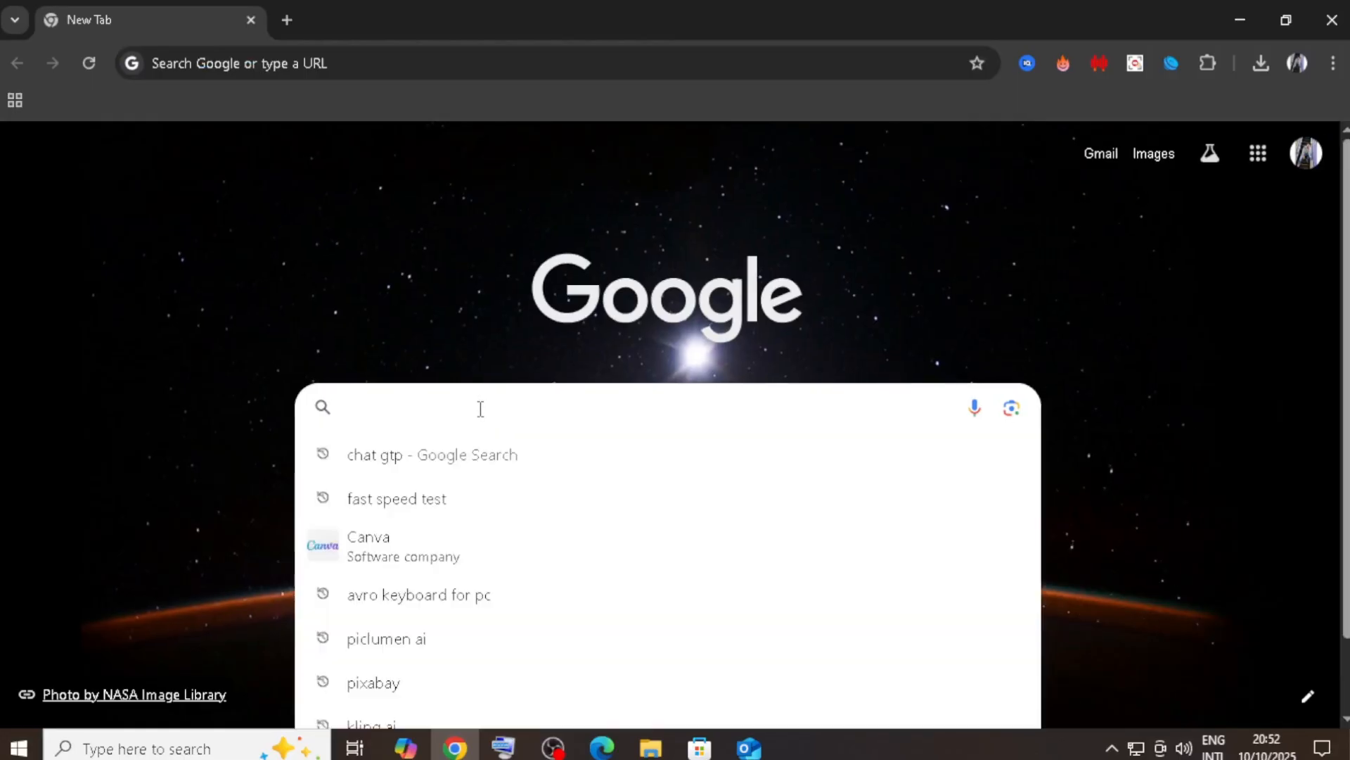
{"action": "left_click", "coordinate": [415, 465]}
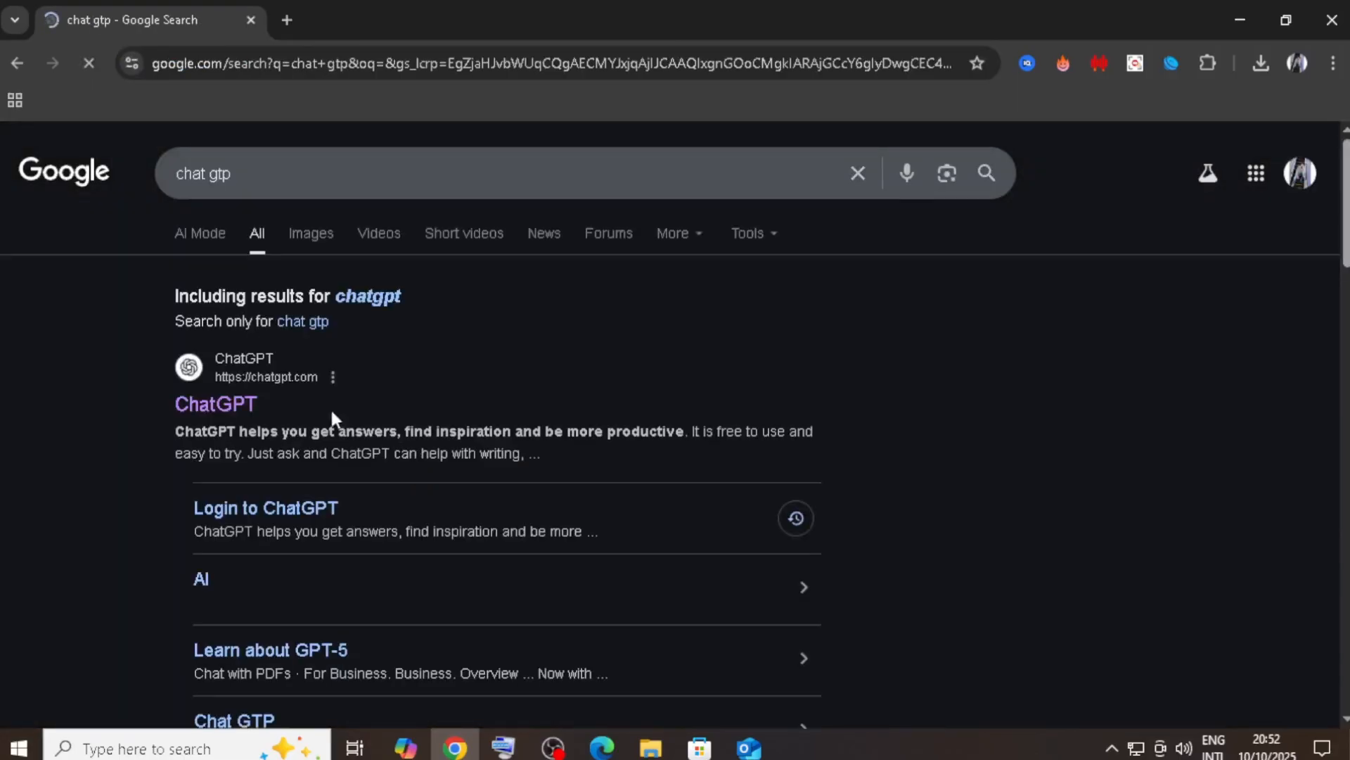
{"action": "left_click", "coordinate": [240, 405]}
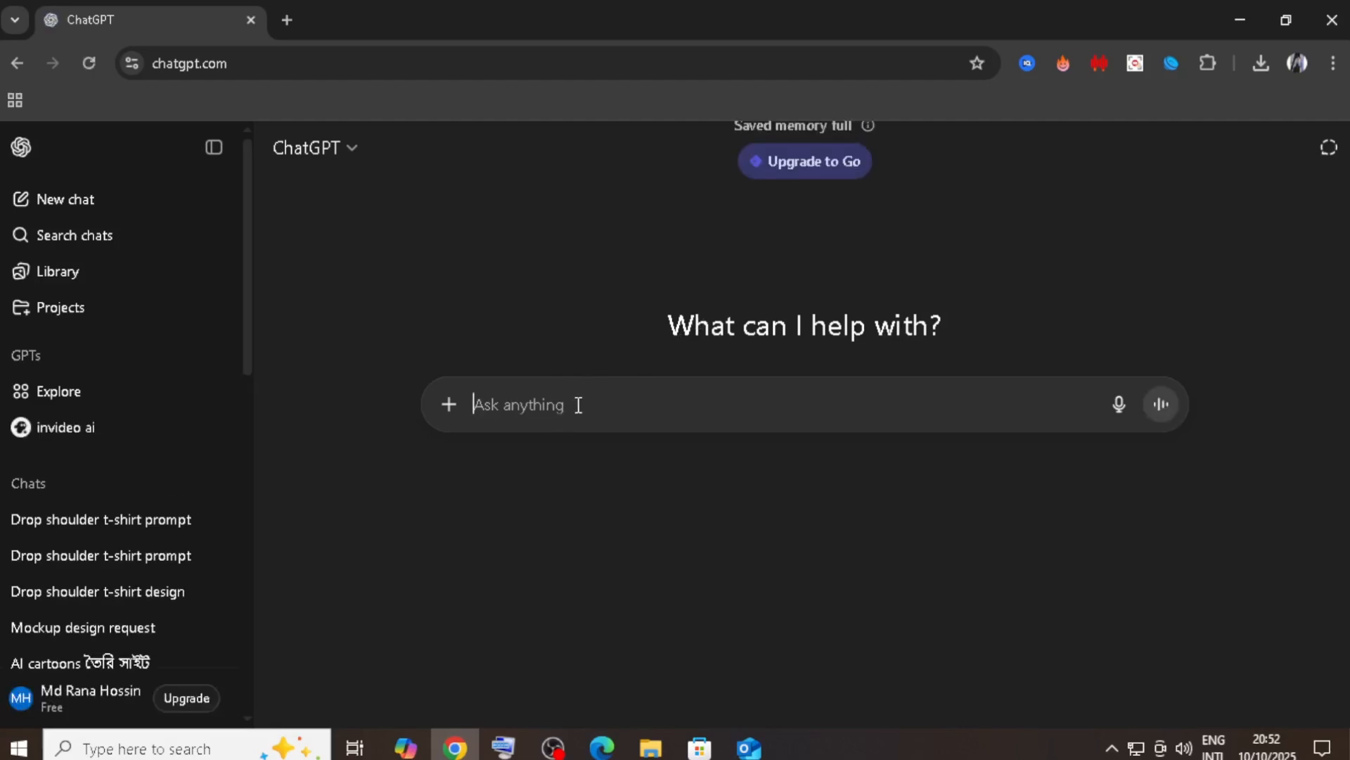
{"action": "left_click", "coordinate": [66, 199]}
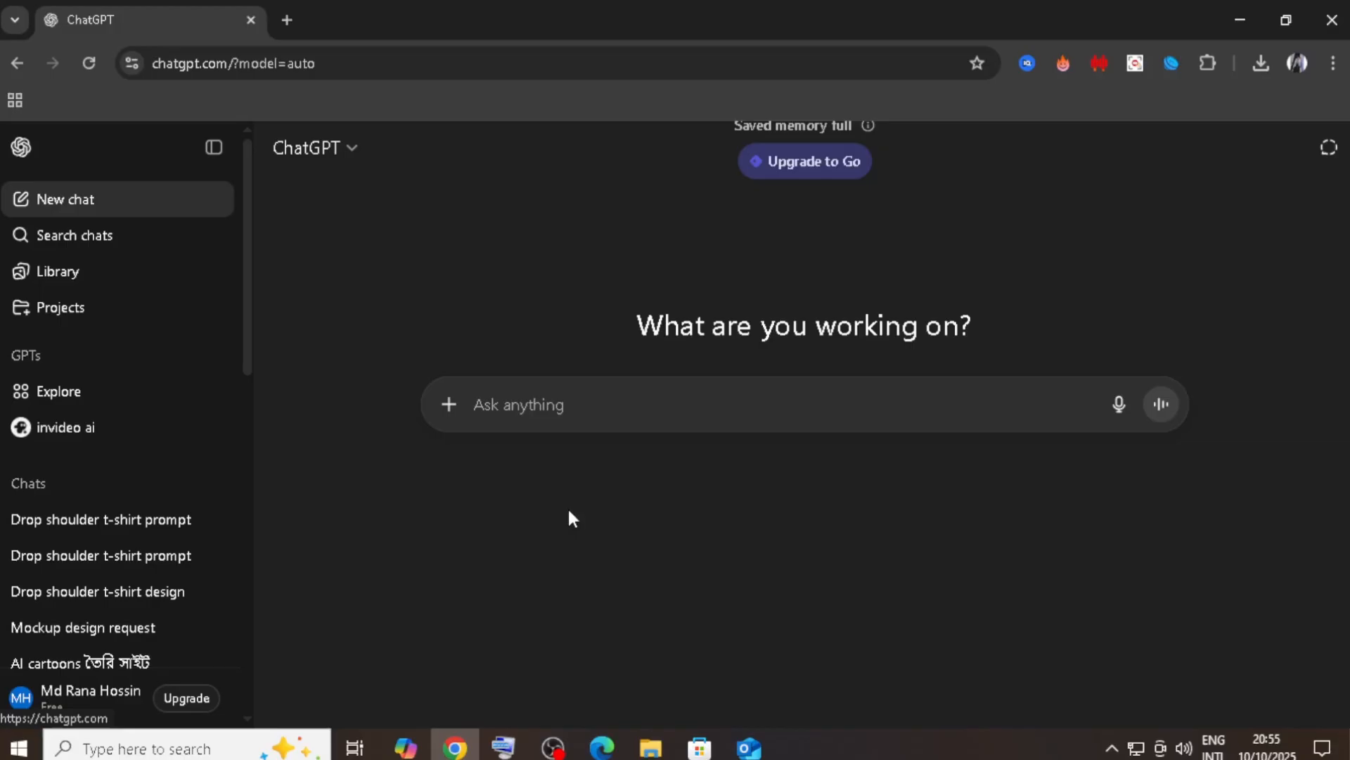
- Paste and send the Bengali request for a black drop shoulder t-shirt prompt with "Alhamdulillah" printed on the chest
{"action": "right_click", "coordinate": [583, 404]}
{"action": "left_click", "coordinate": [641, 506]}
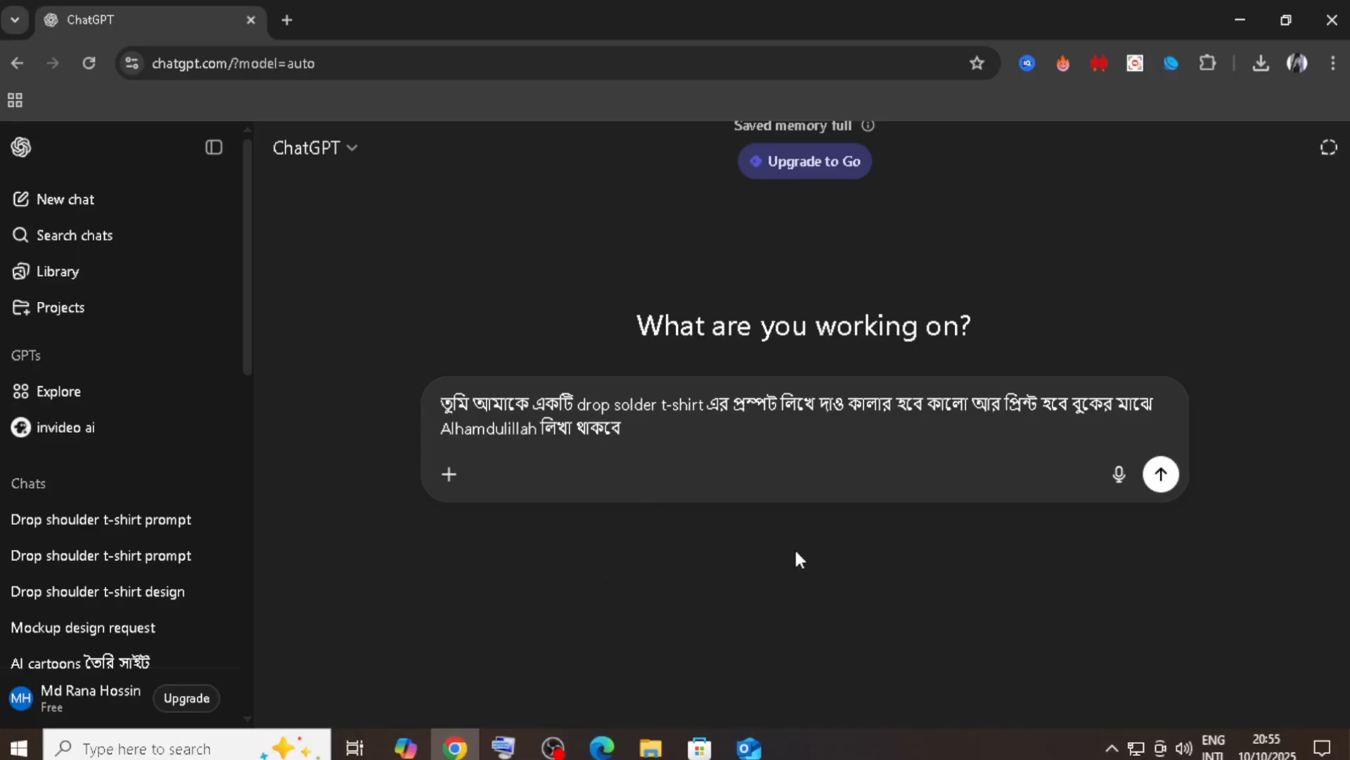
{"action": "left_click", "coordinate": [1161, 474]}
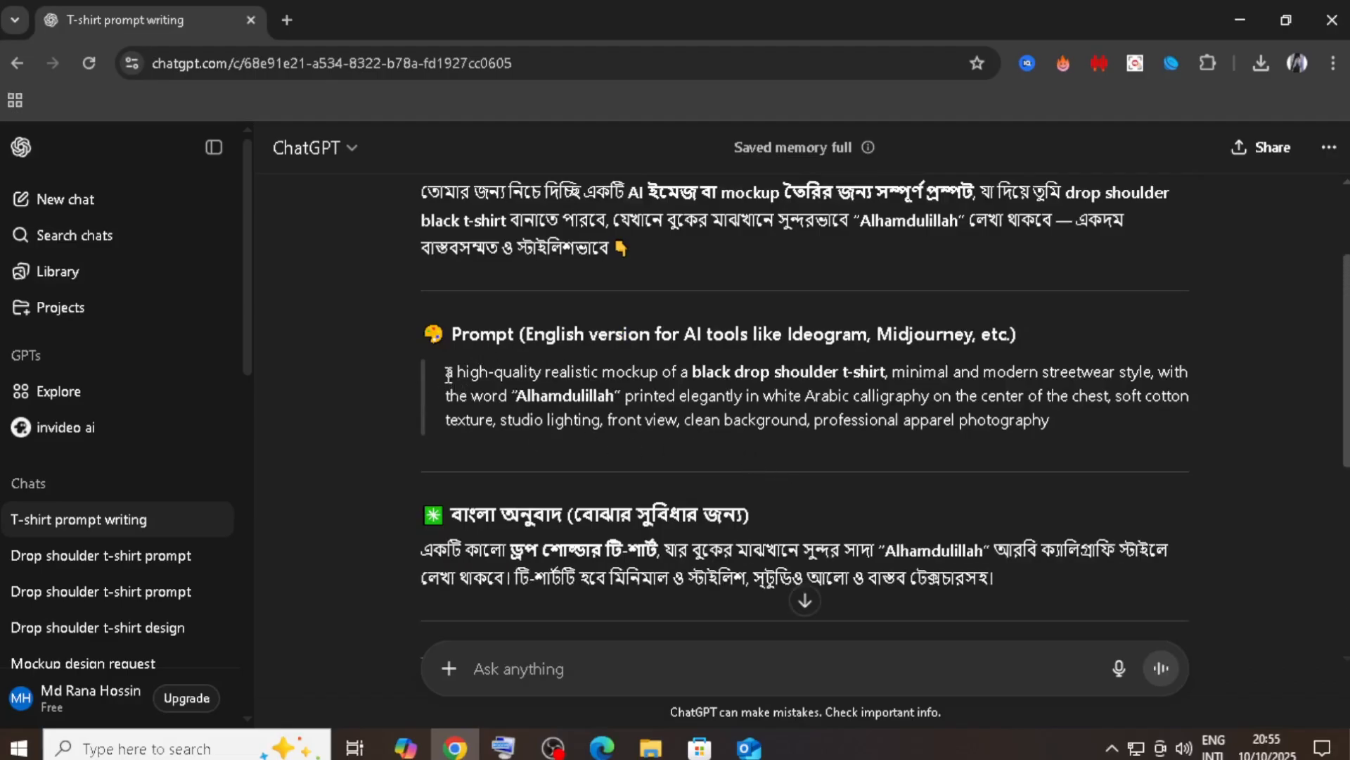
- Copy the full English t-shirt mockup prompt from ChatGPT's reply
{"action": "left_click_drag", "start_coordinate": [448, 373], "coordinate": [1053, 421]}
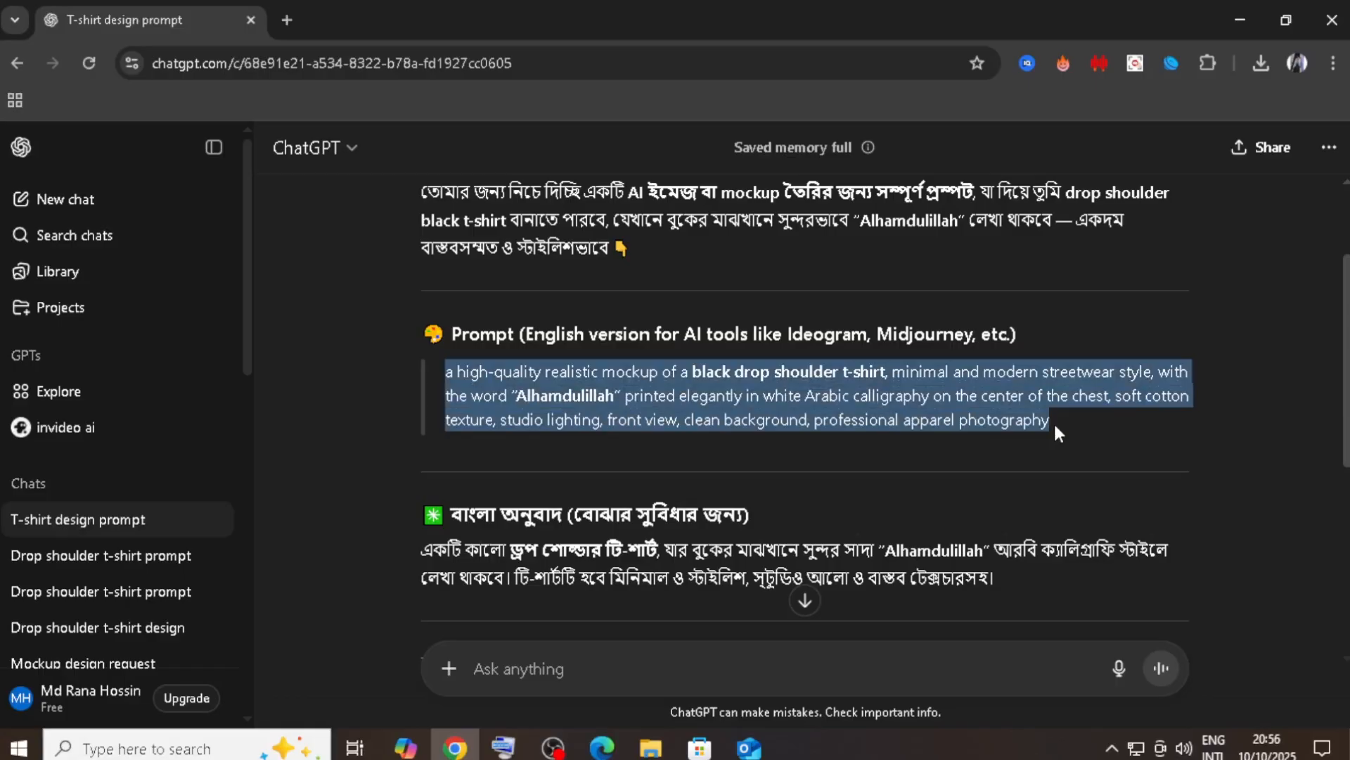
{"action": "right_click", "coordinate": [988, 402]}
{"action": "left_click", "coordinate": [621, 428]}
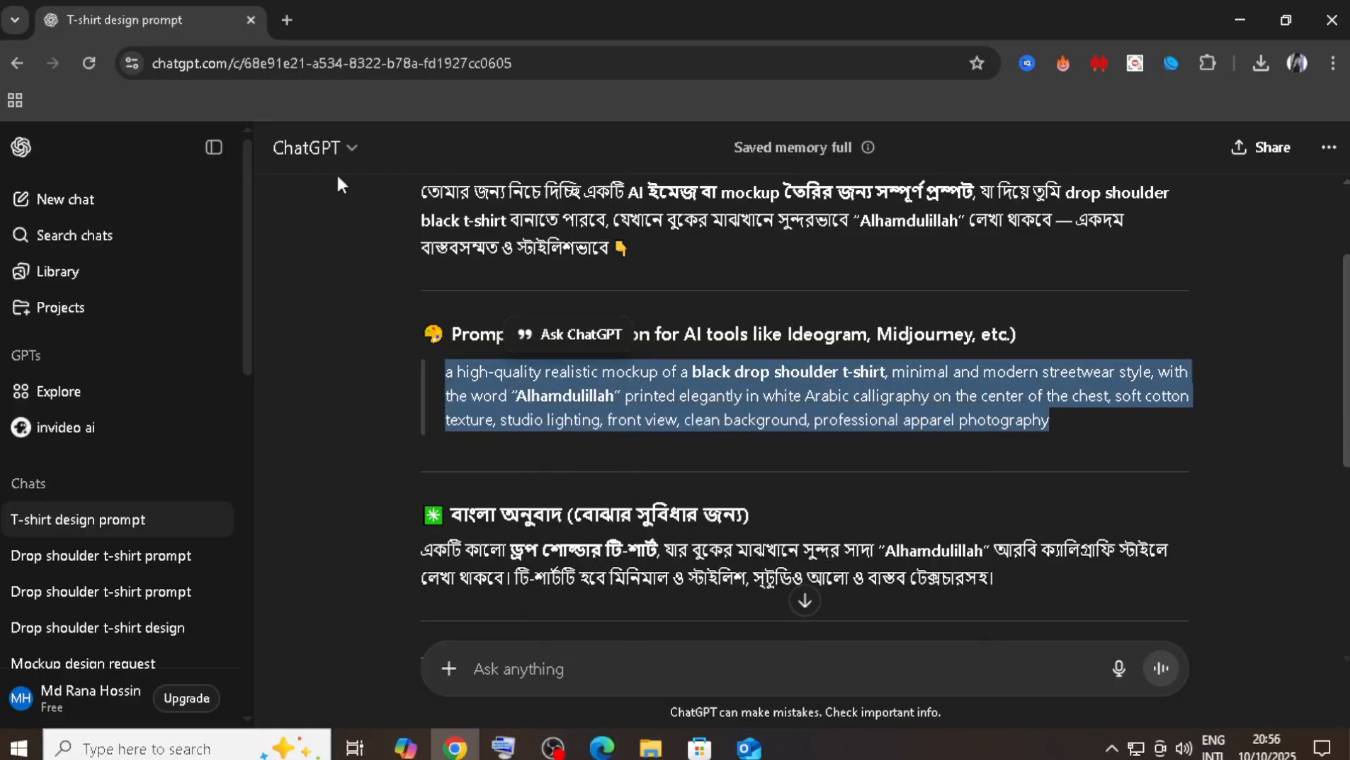
- Open a new browser tab and bring up the on-screen keyboard for the Google search
{"action": "left_click", "coordinate": [286, 19]}
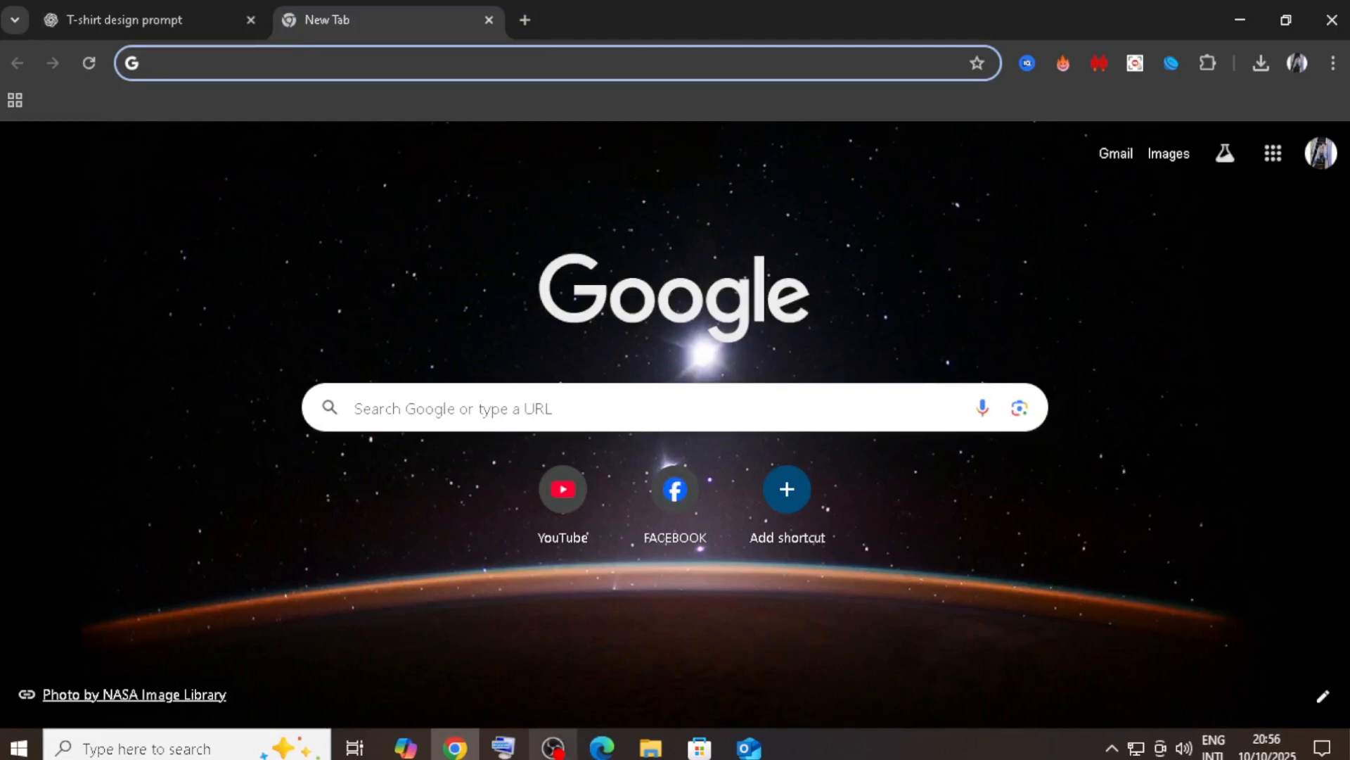
{"action": "key", "text": "ctrl+w"}
{"action": "left_click", "coordinate": [287, 18]}
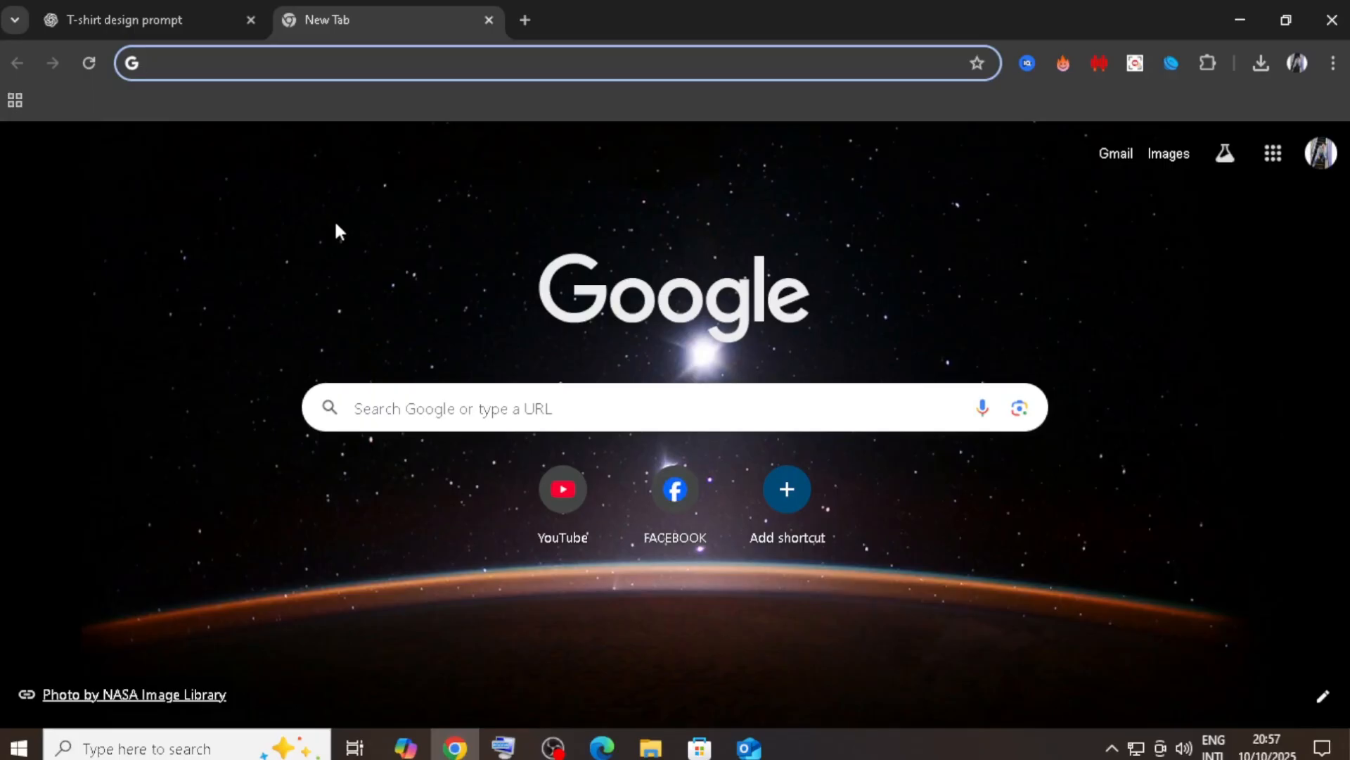
{"action": "left_click", "coordinate": [475, 413]}
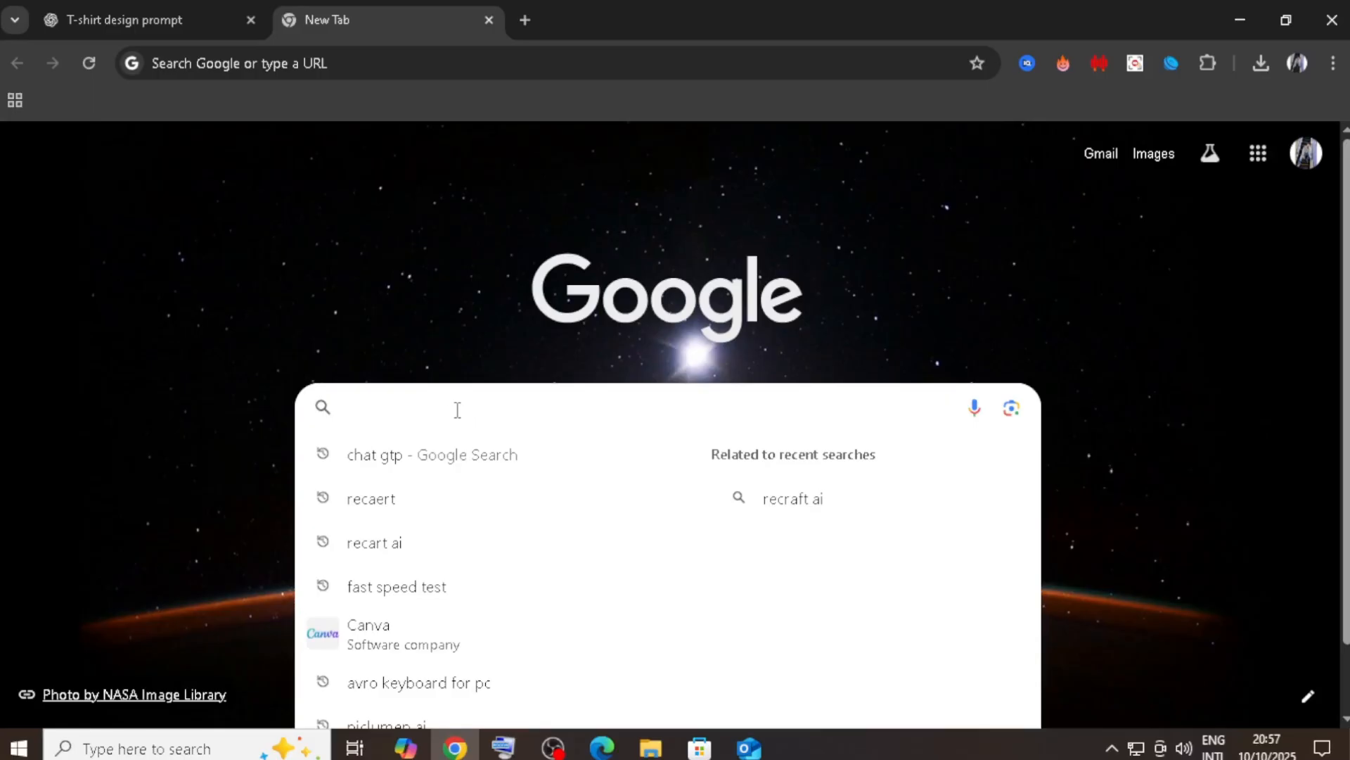
{"action": "left_click", "coordinate": [504, 747]}
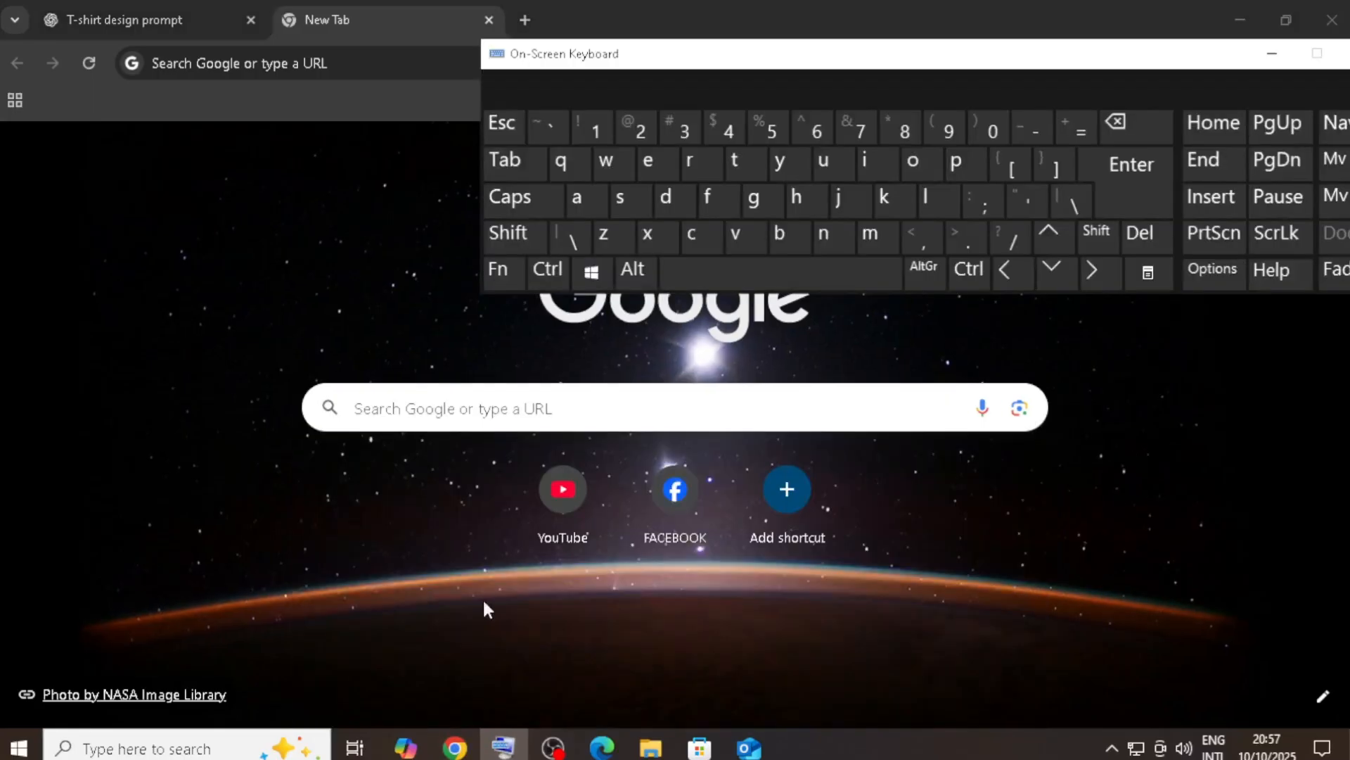
- Search Google for "recarft ai" using the on-screen keyboard, and put the keyboard away
{"action": "left_click", "coordinate": [444, 408]}
{"action": "left_click", "coordinate": [692, 162]}
{"action": "left_click", "coordinate": [658, 162]}
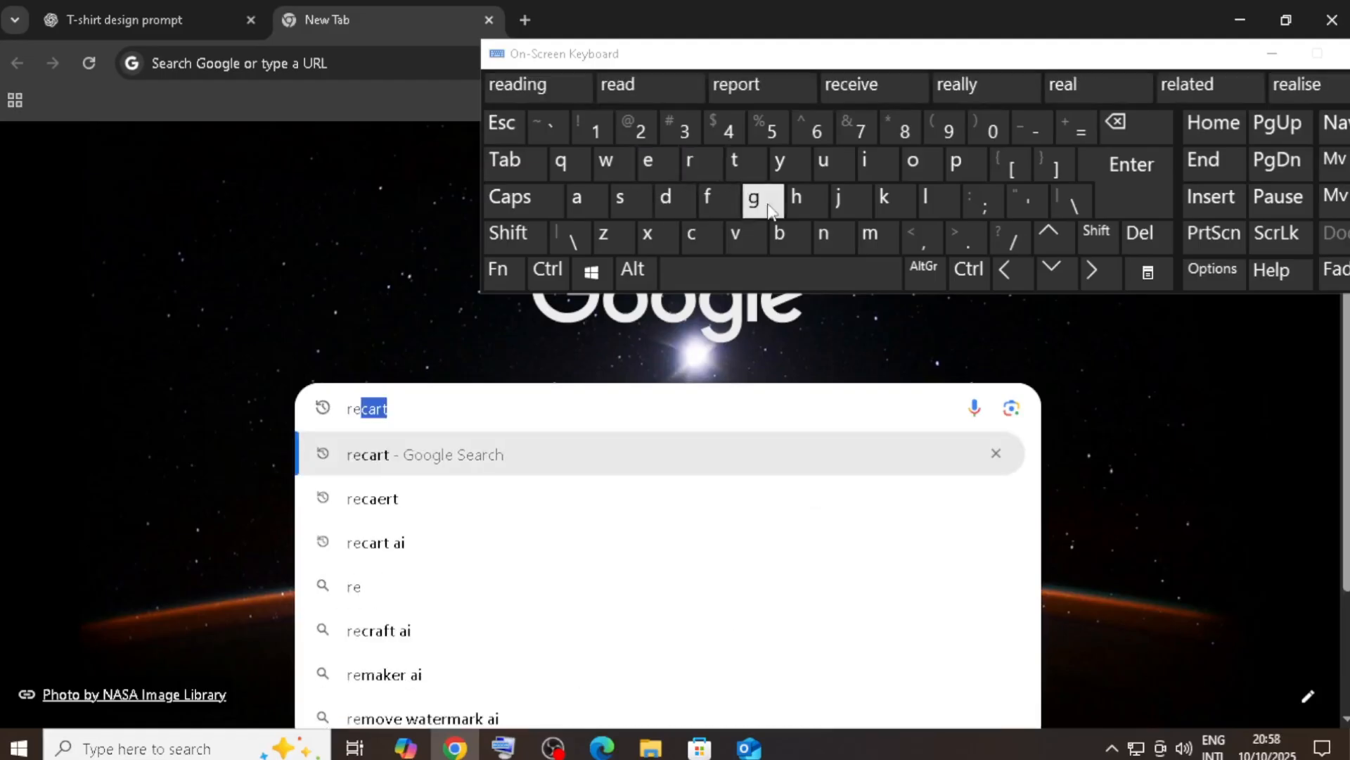
{"action": "left_click", "coordinate": [697, 234]}
{"action": "left_click", "coordinate": [592, 201]}
{"action": "left_click", "coordinate": [699, 166]}
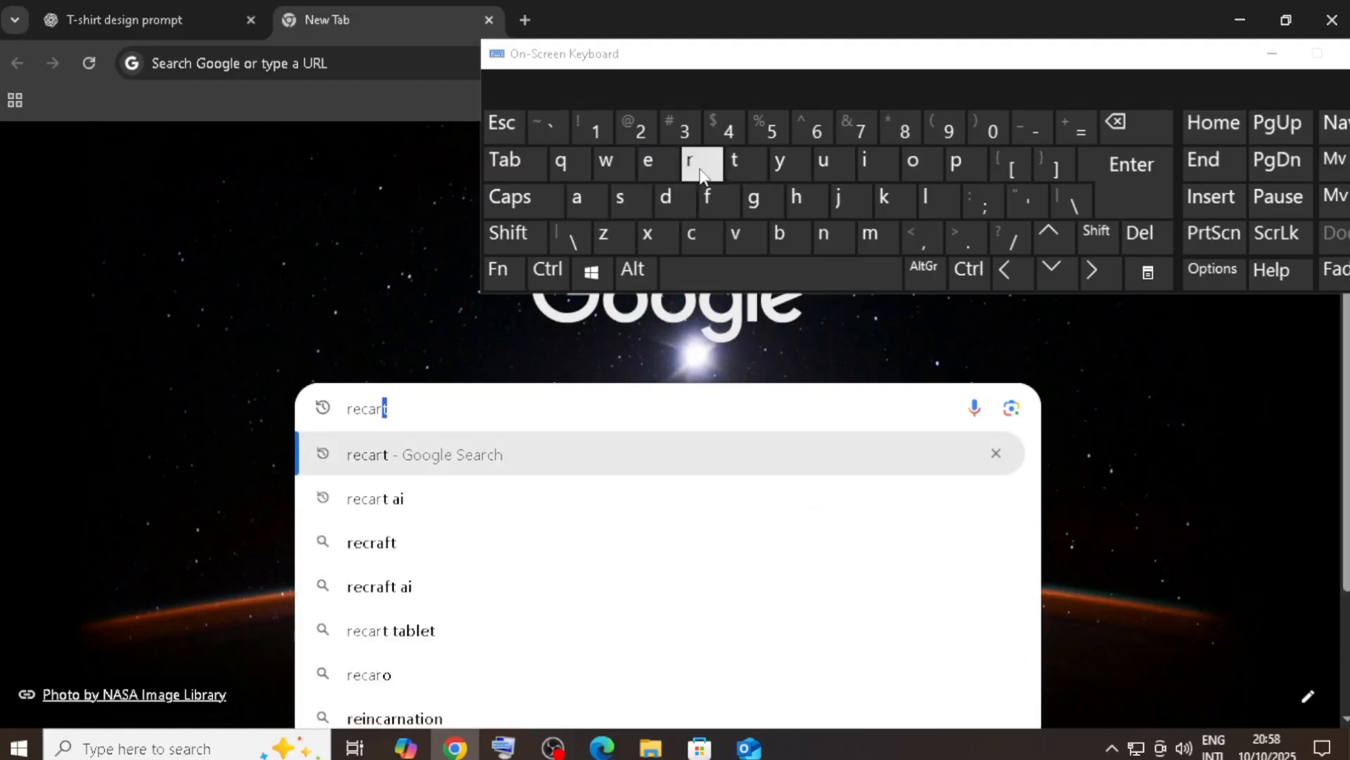
{"action": "left_click", "coordinate": [708, 199]}
{"action": "left_click", "coordinate": [738, 166]}
{"action": "left_click", "coordinate": [774, 272]}
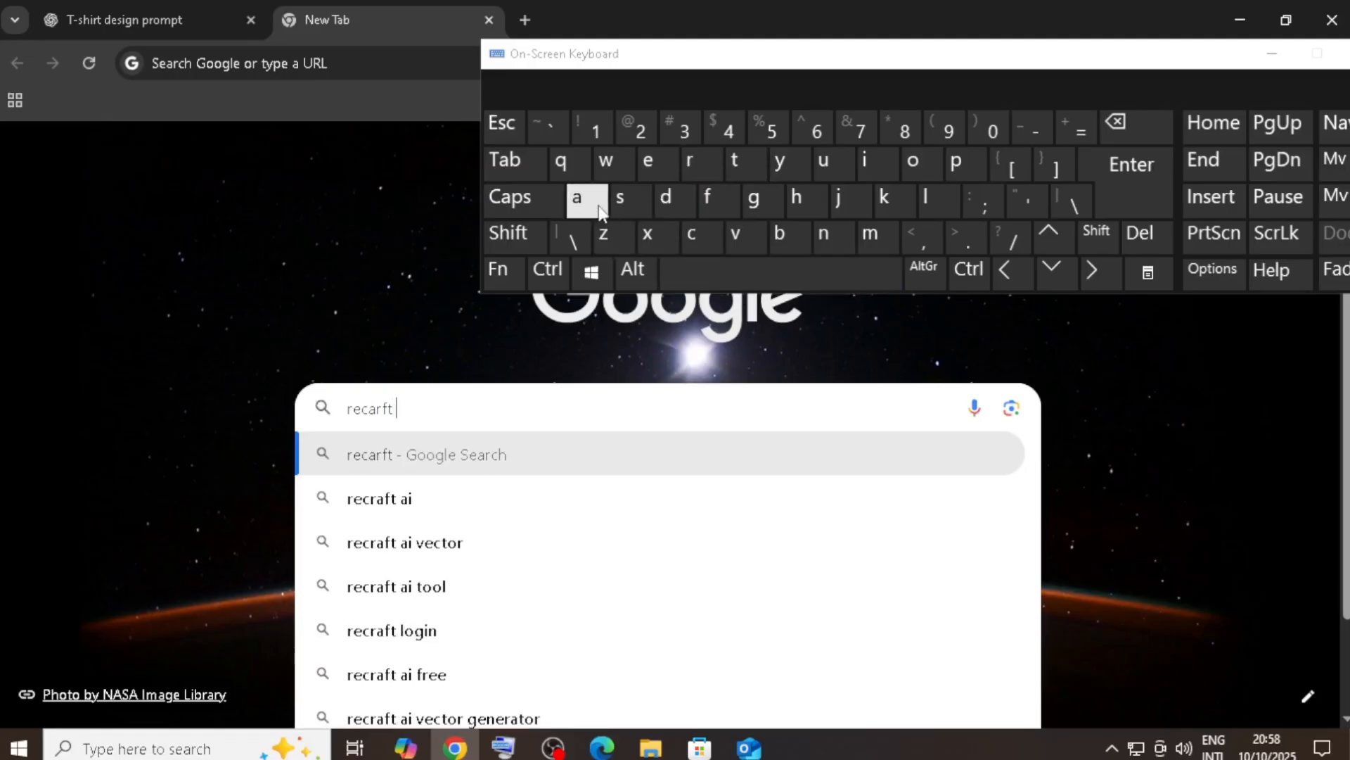
{"action": "left_click", "coordinate": [588, 200]}
{"action": "left_click", "coordinate": [869, 166]}
{"action": "left_click", "coordinate": [1106, 196]}
{"action": "left_click", "coordinate": [1271, 53]}
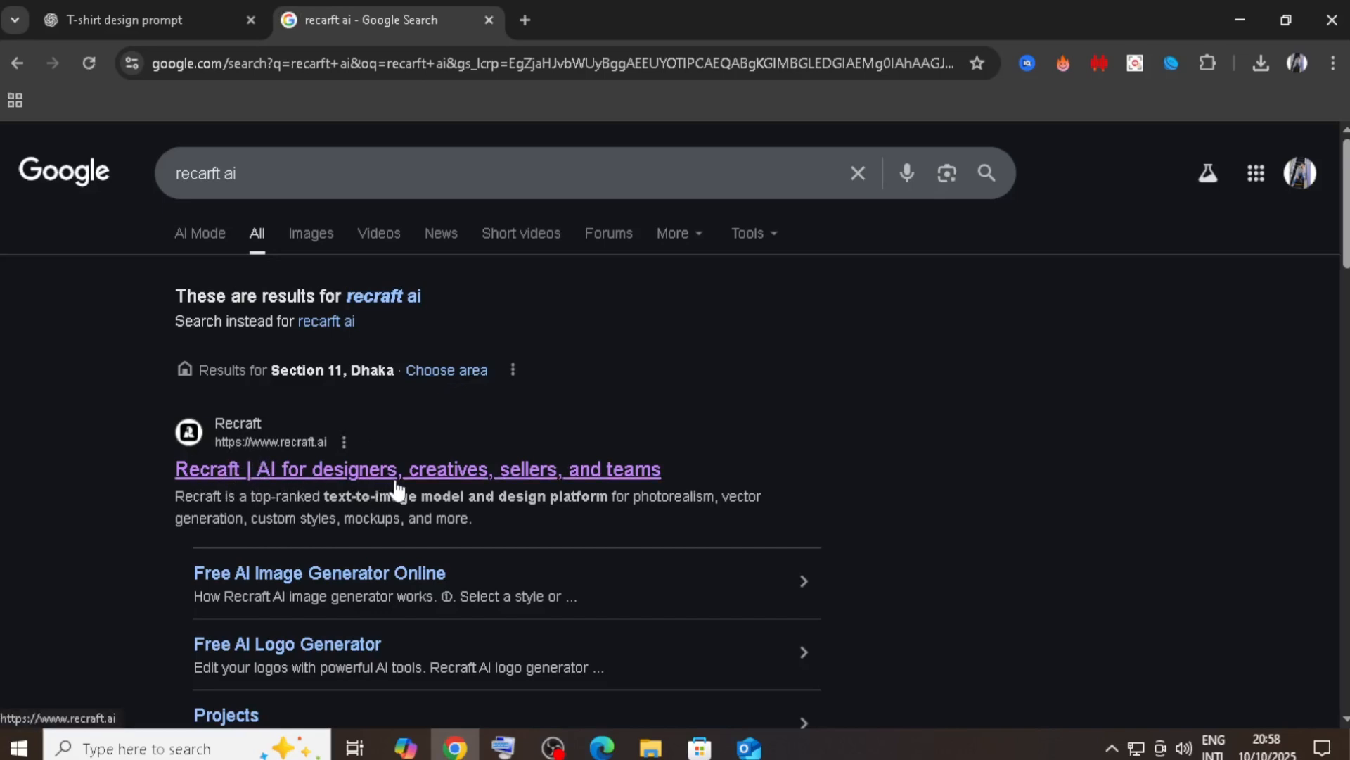
- Open the Recraft website from the results, dismiss its privacy notice and sign in with the first listed Google account
{"action": "left_click", "coordinate": [290, 430]}
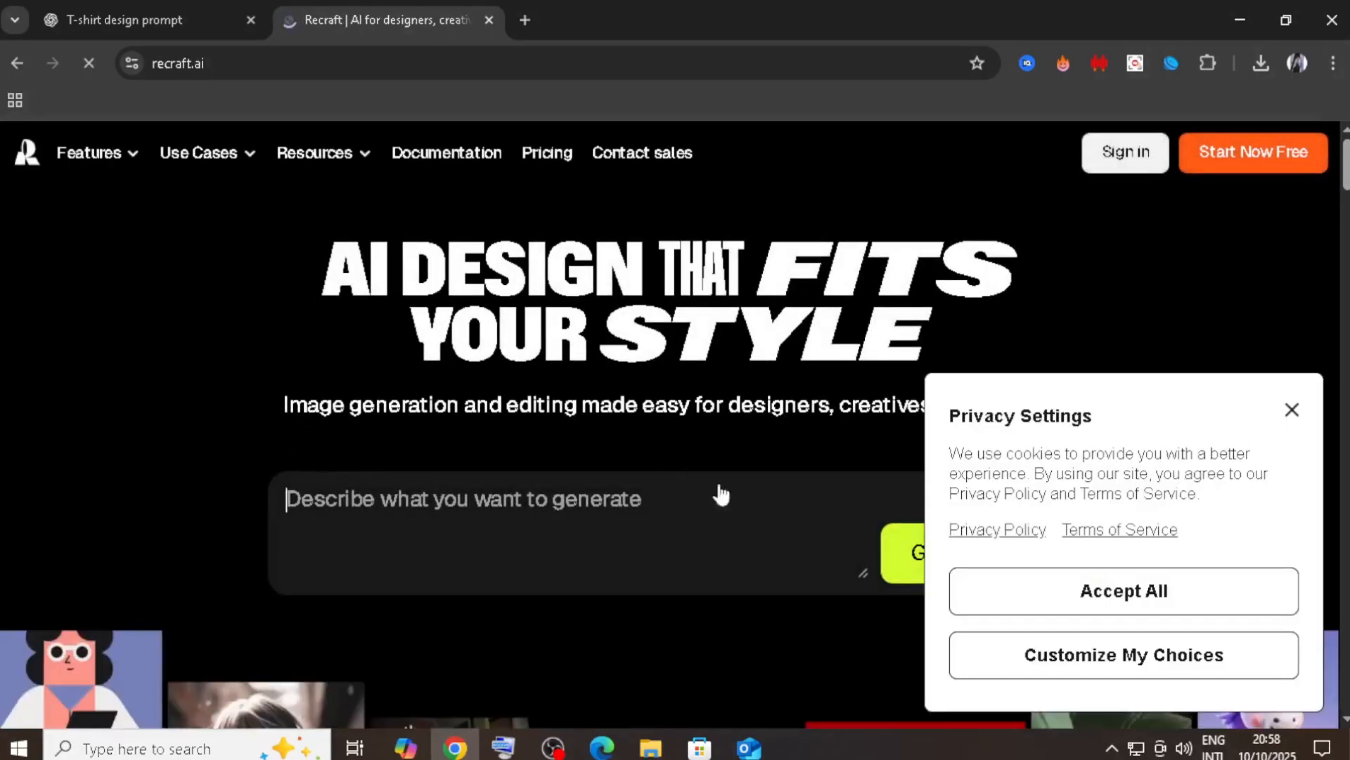
{"action": "left_click", "coordinate": [1292, 410]}
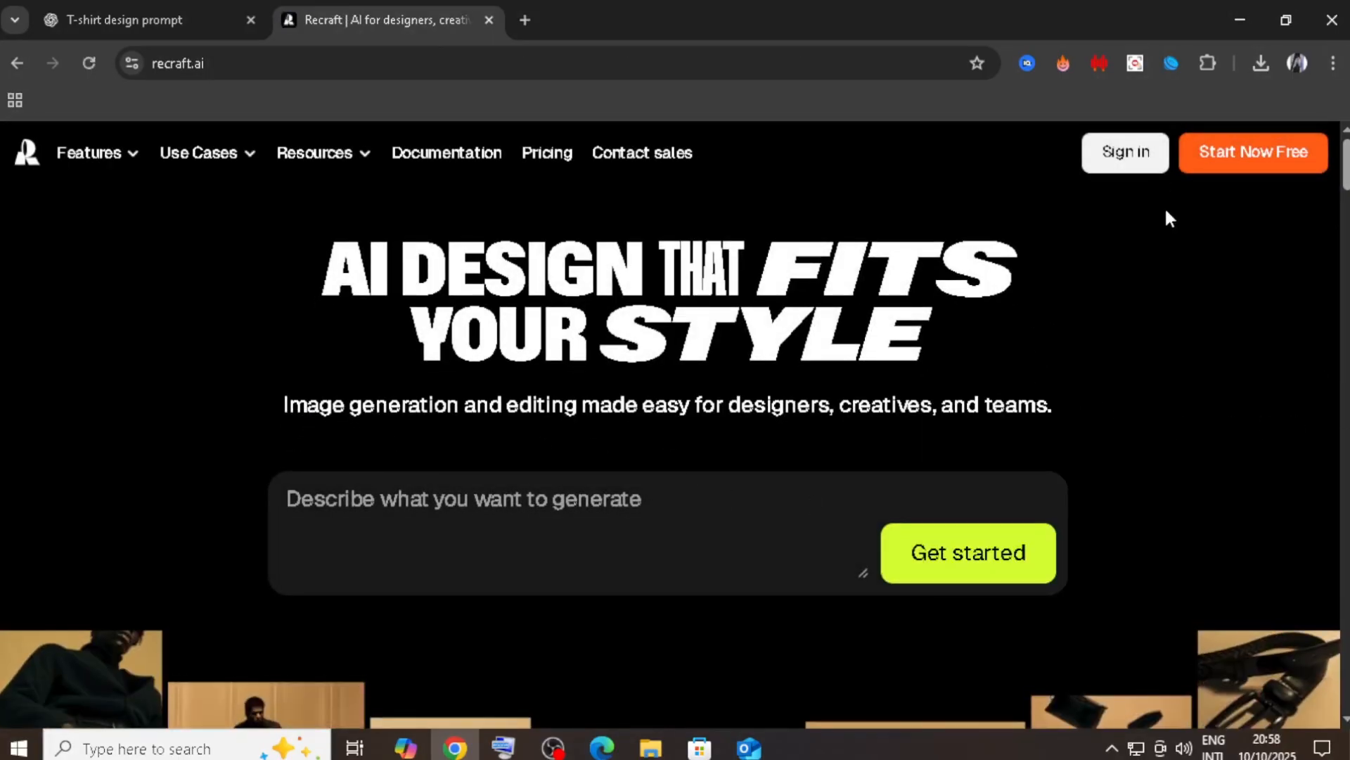
{"action": "left_click", "coordinate": [1144, 156]}
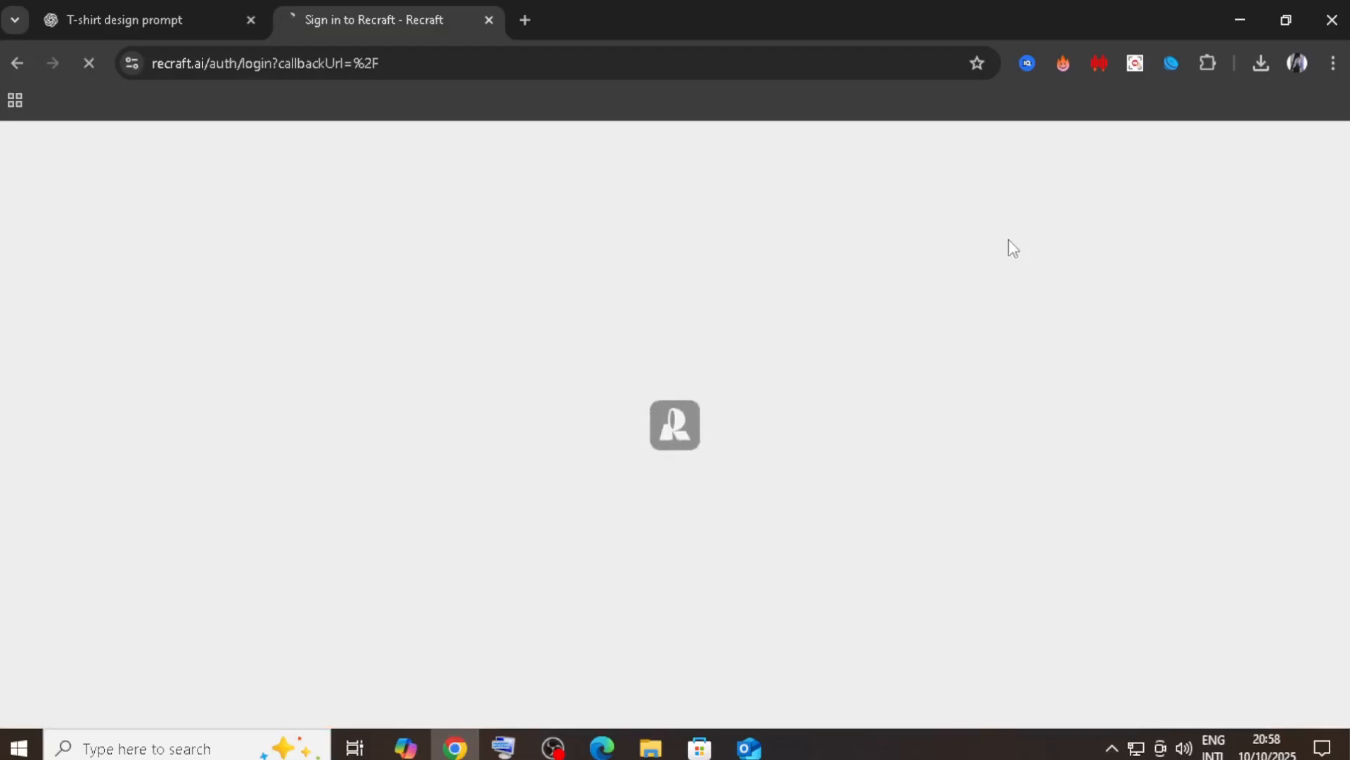
{"action": "scroll", "coordinate": [700, 512], "scroll_direction": "down", "scroll_amount": 3}
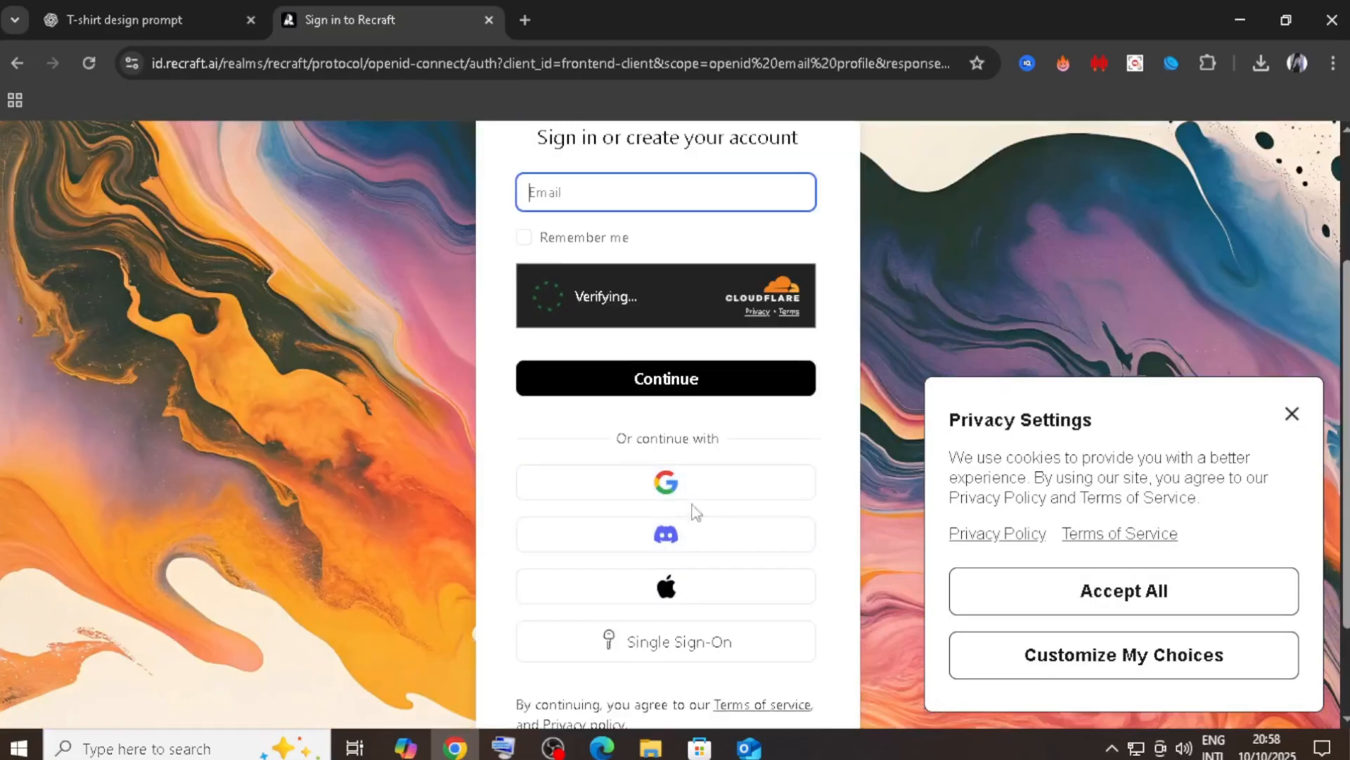
{"action": "left_click", "coordinate": [677, 481]}
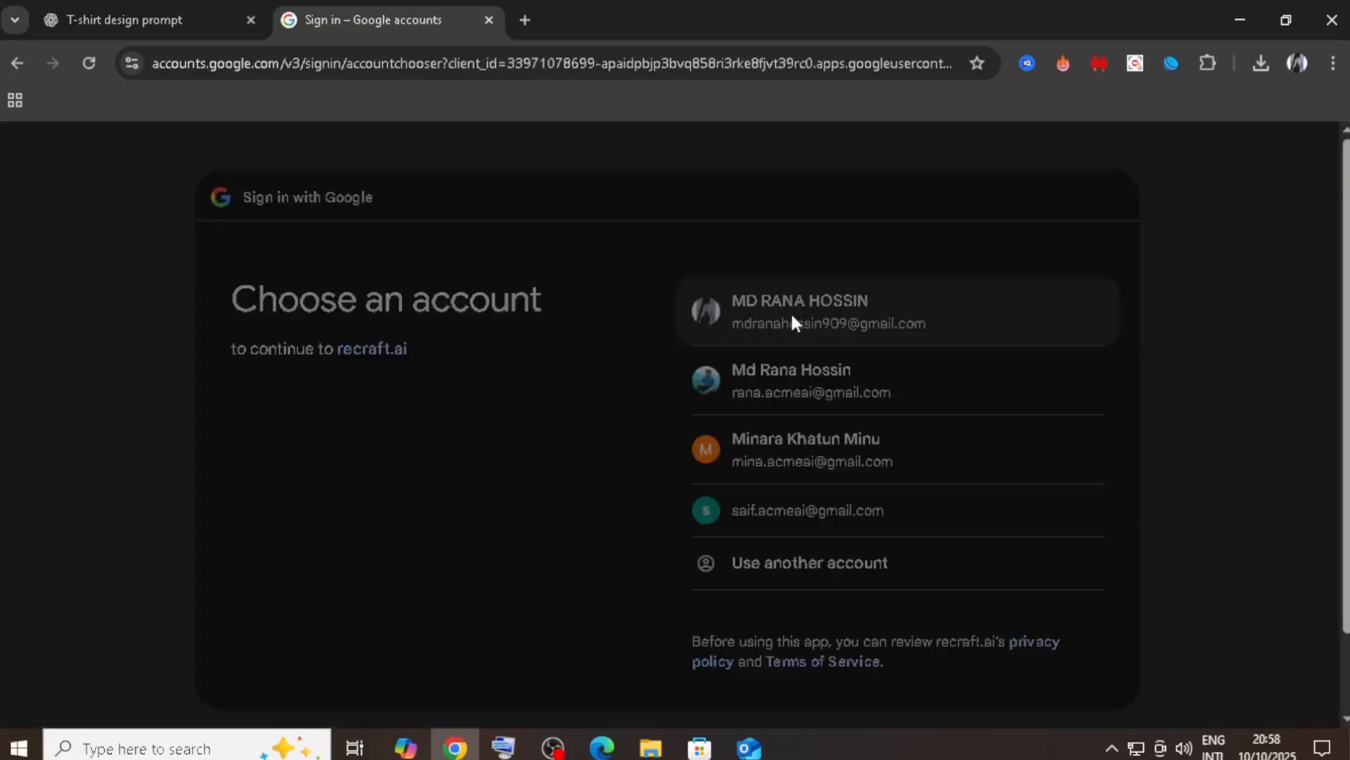
{"action": "left_click", "coordinate": [791, 316]}
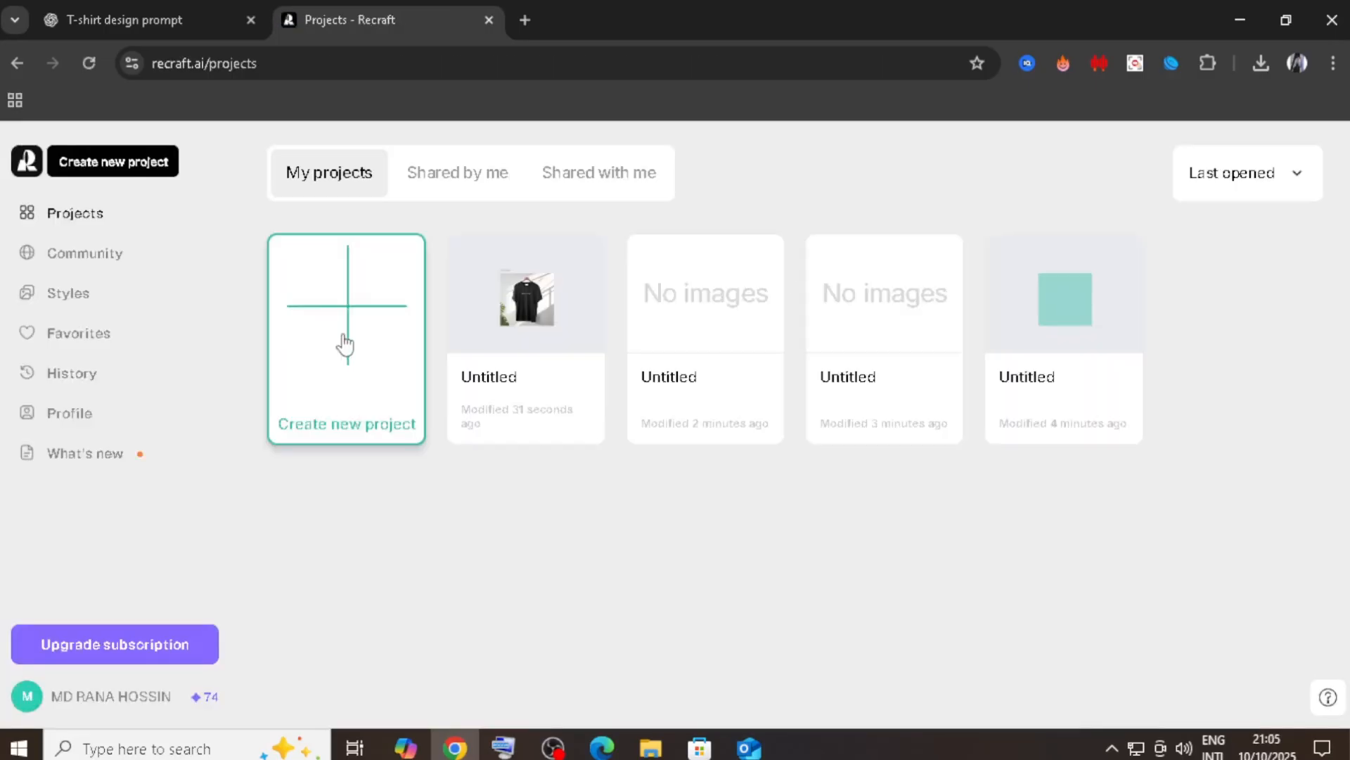
- Create a new Recraft project with a new image and paste the copied t-shirt mockup prompt as its description
{"action": "left_click", "coordinate": [345, 345]}
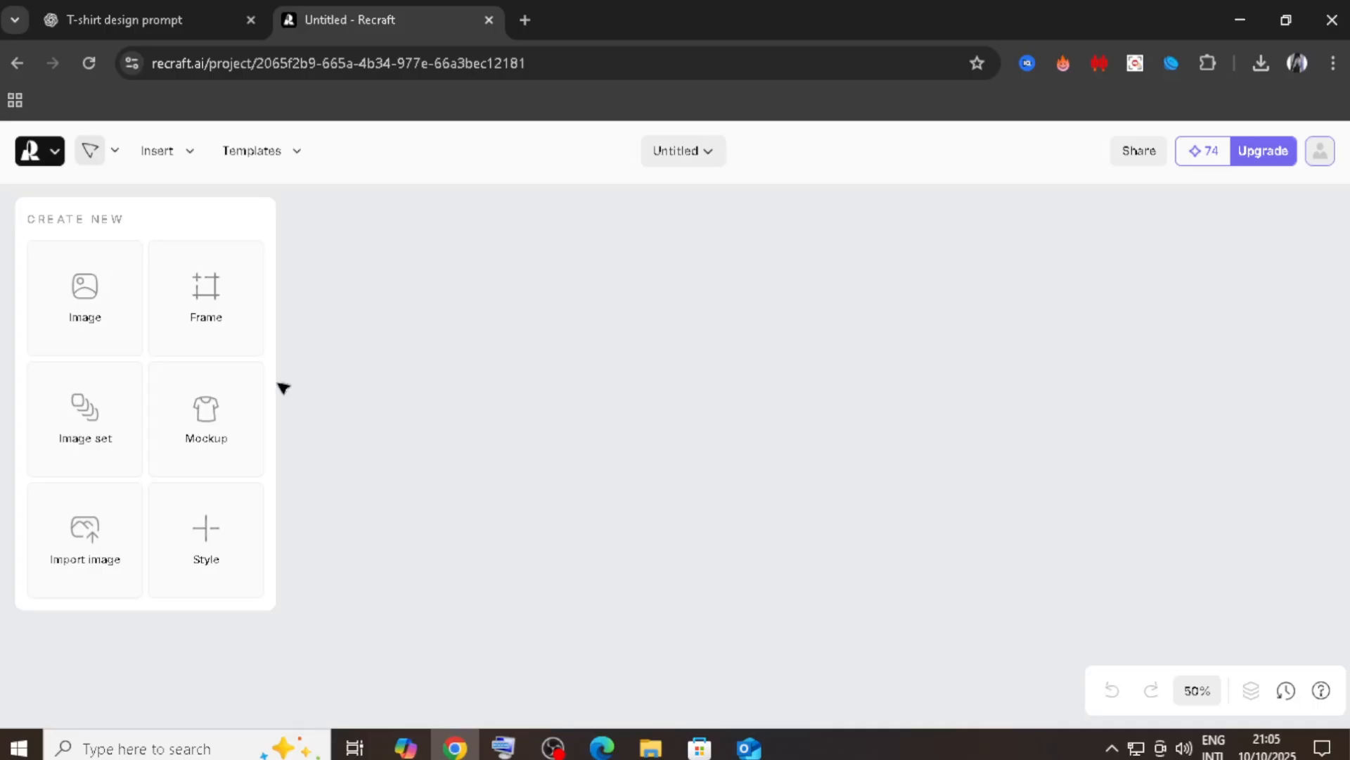
{"action": "left_click", "coordinate": [86, 320]}
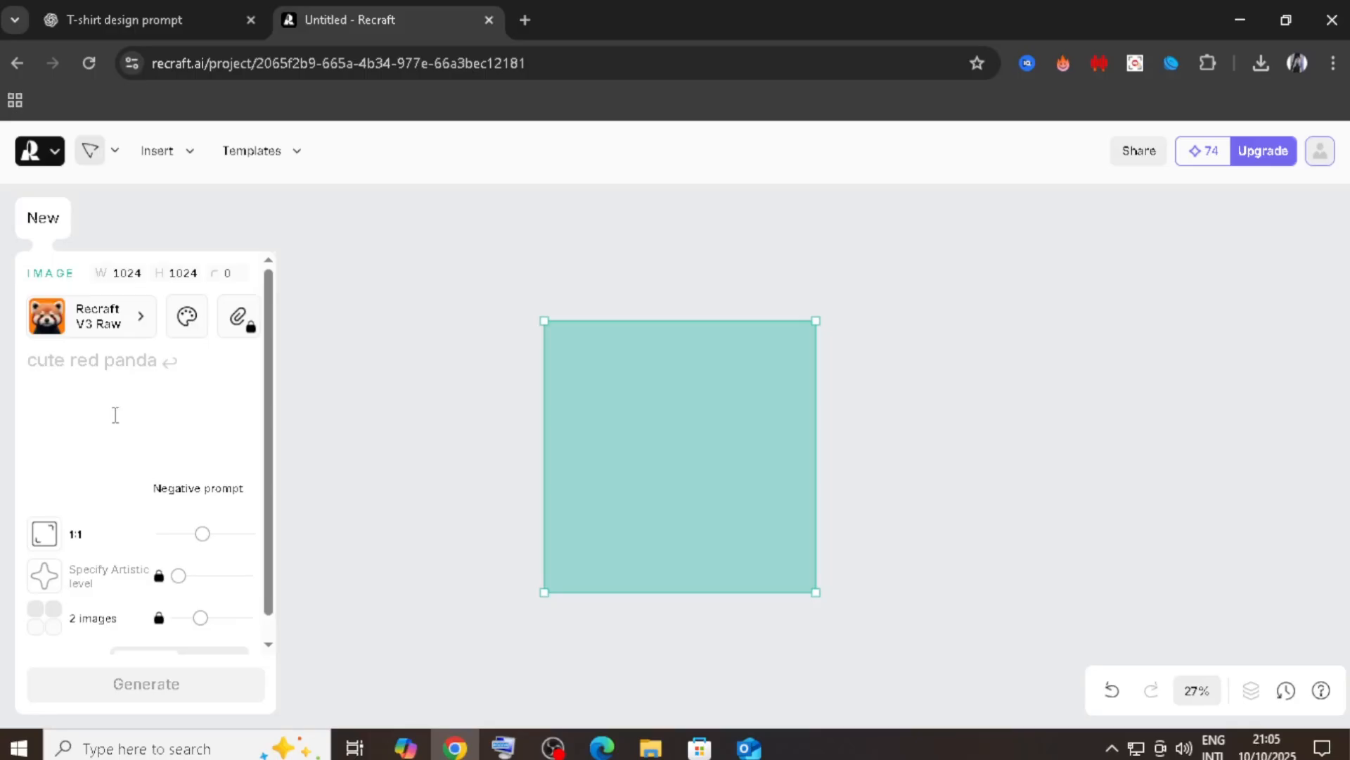
{"action": "right_click", "coordinate": [53, 362]}
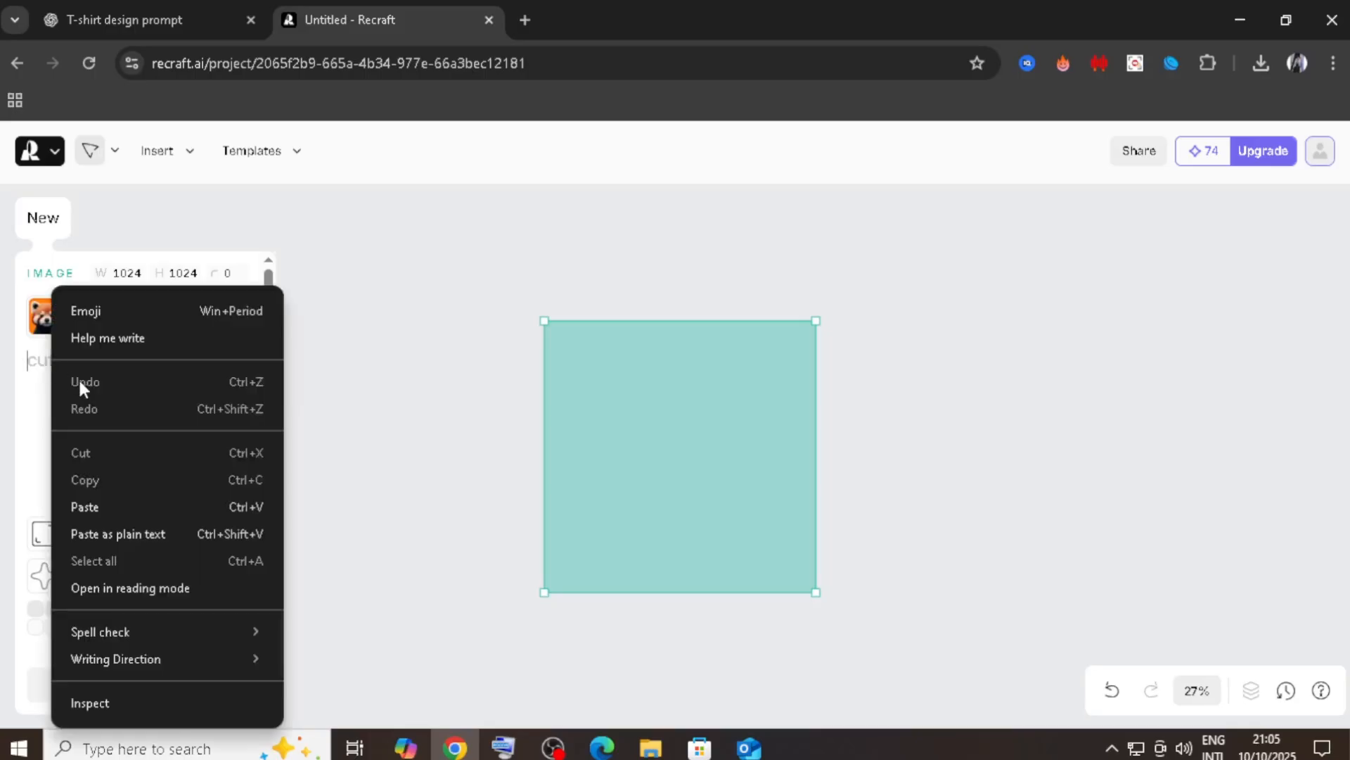
{"action": "left_click", "coordinate": [104, 506]}
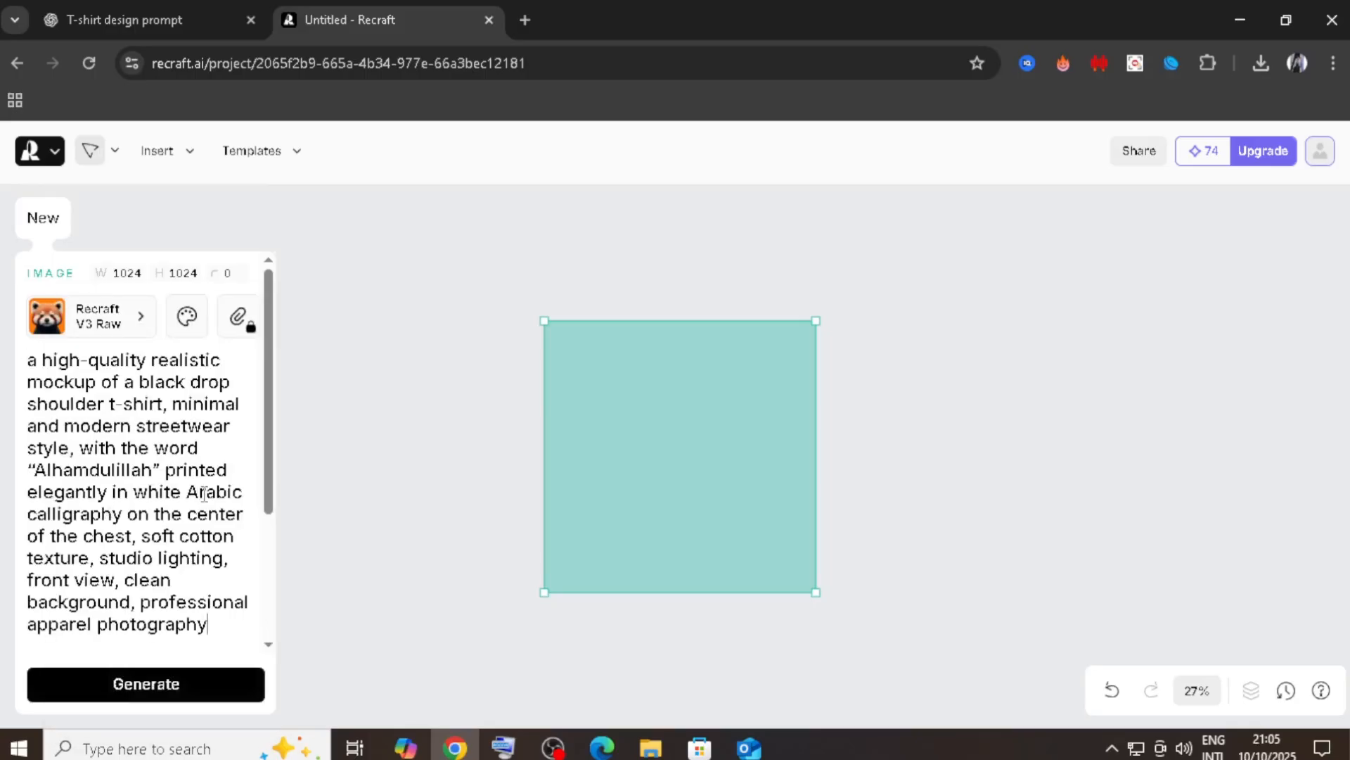
- Check the pasted prompt against the ChatGPT original and review the image's style, aspect ratio, image count and visibility settings
{"action": "left_click", "coordinate": [172, 24]}
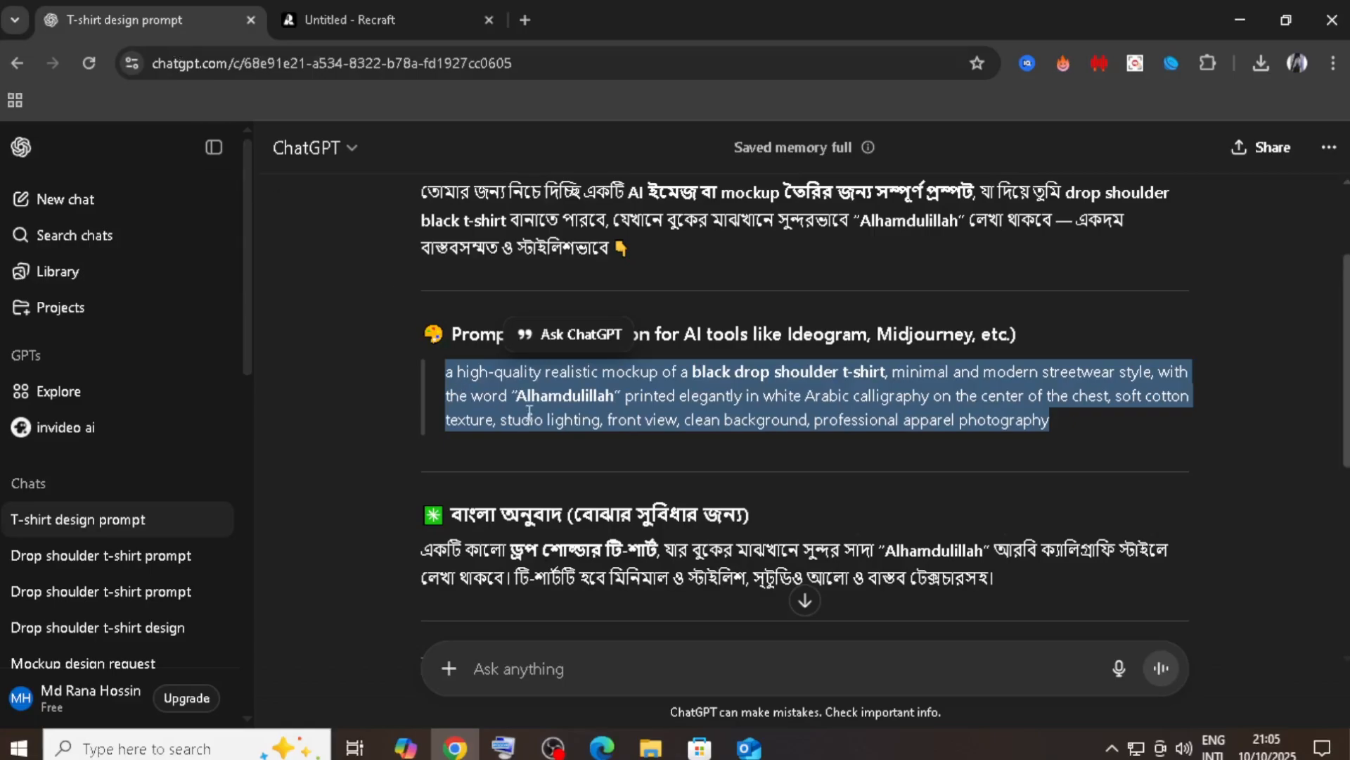
{"action": "left_click", "coordinate": [353, 18]}
{"action": "scroll", "coordinate": [174, 450], "scroll_direction": "down", "scroll_amount": 3}
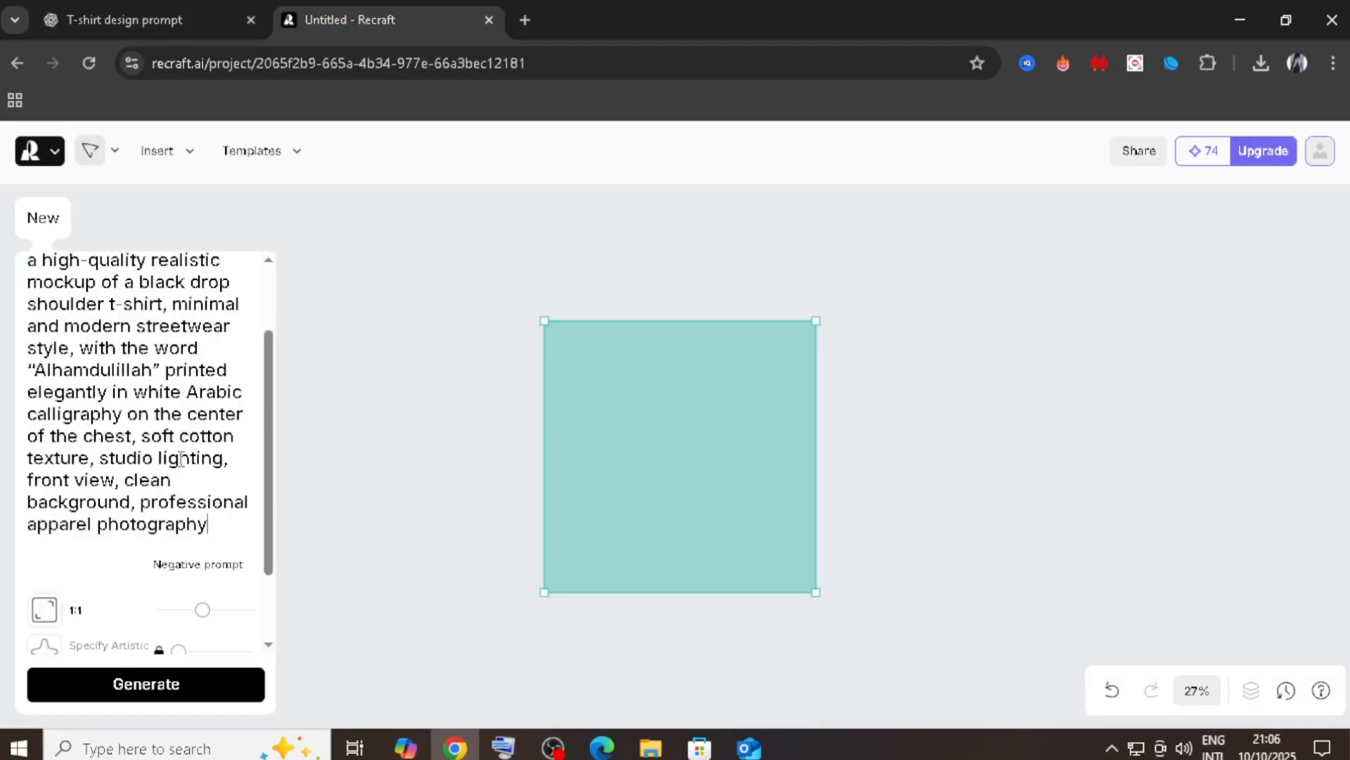
{"action": "scroll", "coordinate": [178, 464], "scroll_direction": "up", "scroll_amount": 3}
{"action": "scroll", "coordinate": [178, 464], "scroll_direction": "down", "scroll_amount": 3}
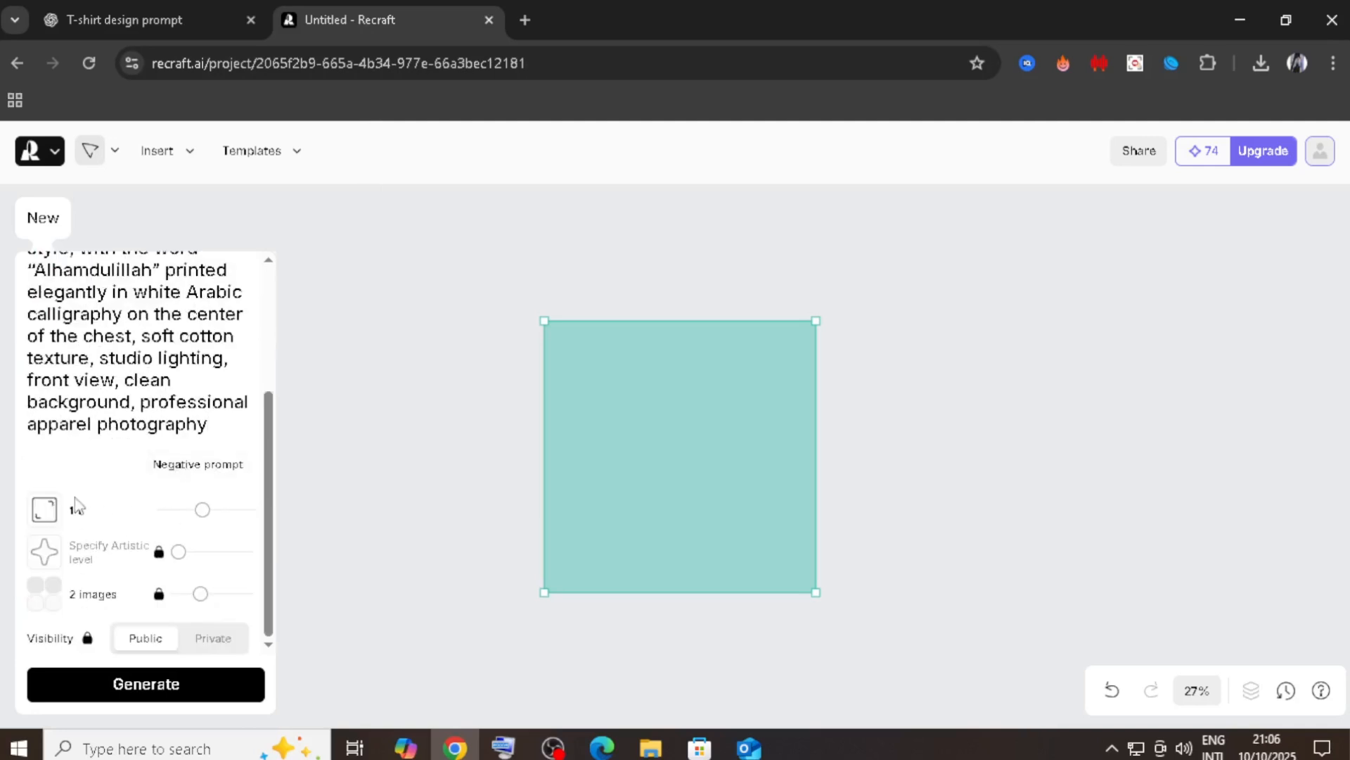
{"action": "scroll", "coordinate": [162, 386], "scroll_direction": "up", "scroll_amount": 3}
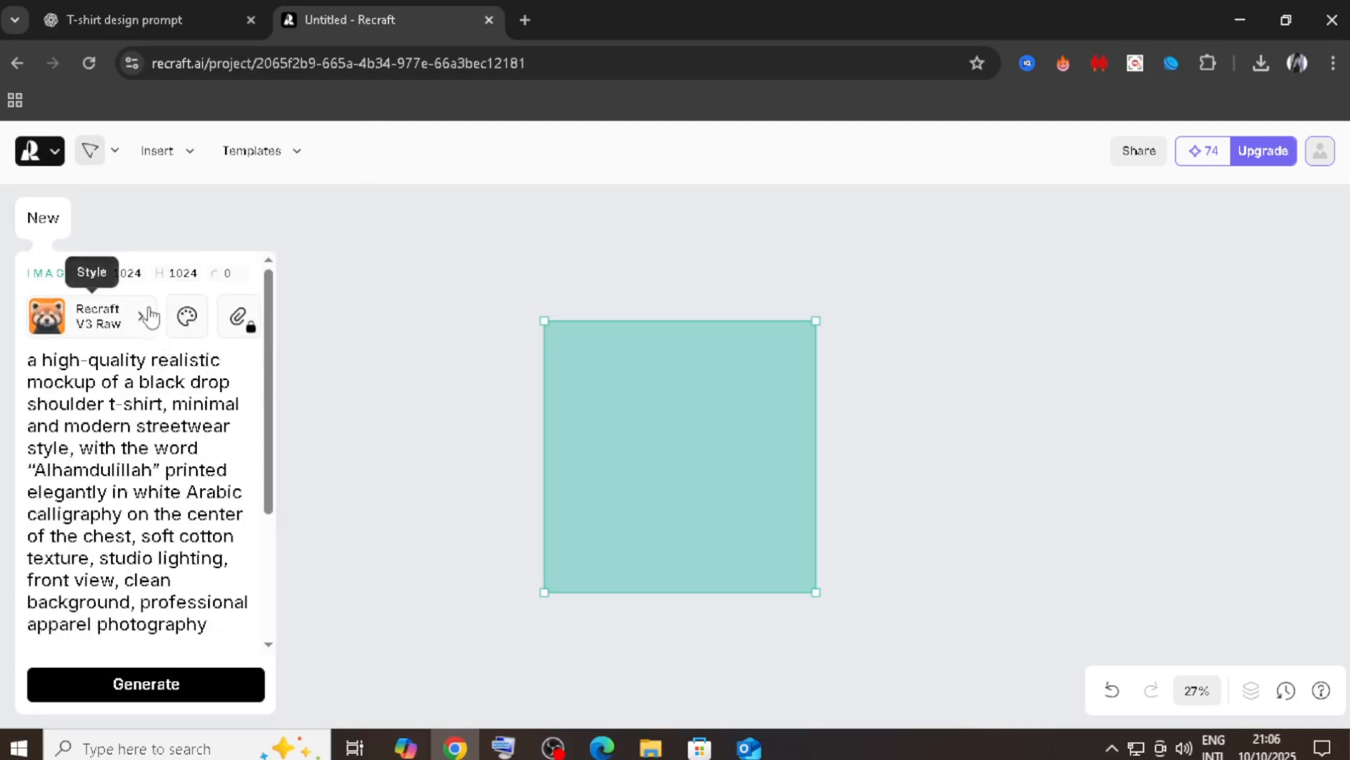
{"action": "scroll", "coordinate": [226, 473], "scroll_direction": "down", "scroll_amount": 3}
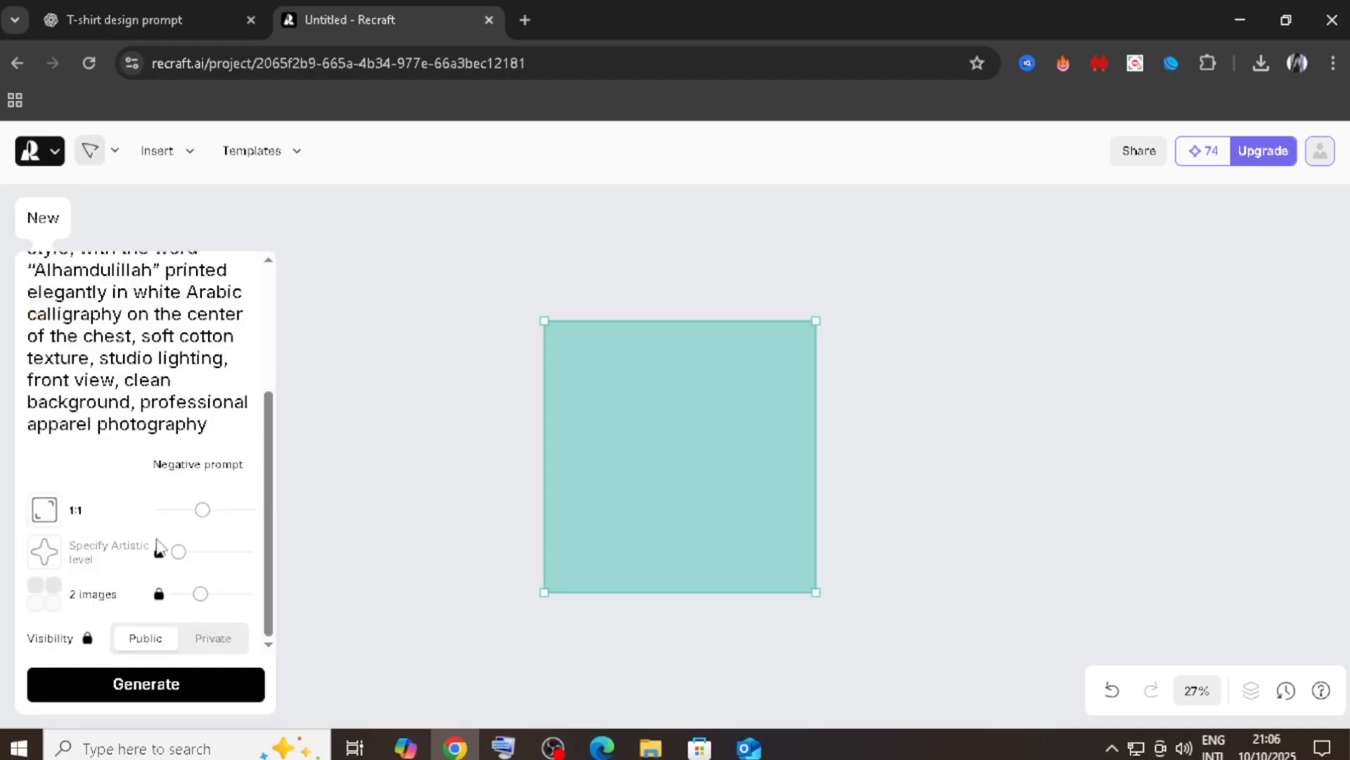
- Generate the t-shirt mockup at a 1:1 ratio and enlarge the browser page to 125% to view the result
{"action": "mouse_move", "coordinate": [207, 511]}
{"action": "left_mouse_down"}
{"action": "mouse_move", "coordinate": [193, 514]}
{"action": "mouse_move", "coordinate": [236, 514]}
{"action": "mouse_move", "coordinate": [205, 513]}
{"action": "left_mouse_up"}
{"action": "left_click", "coordinate": [158, 693]}
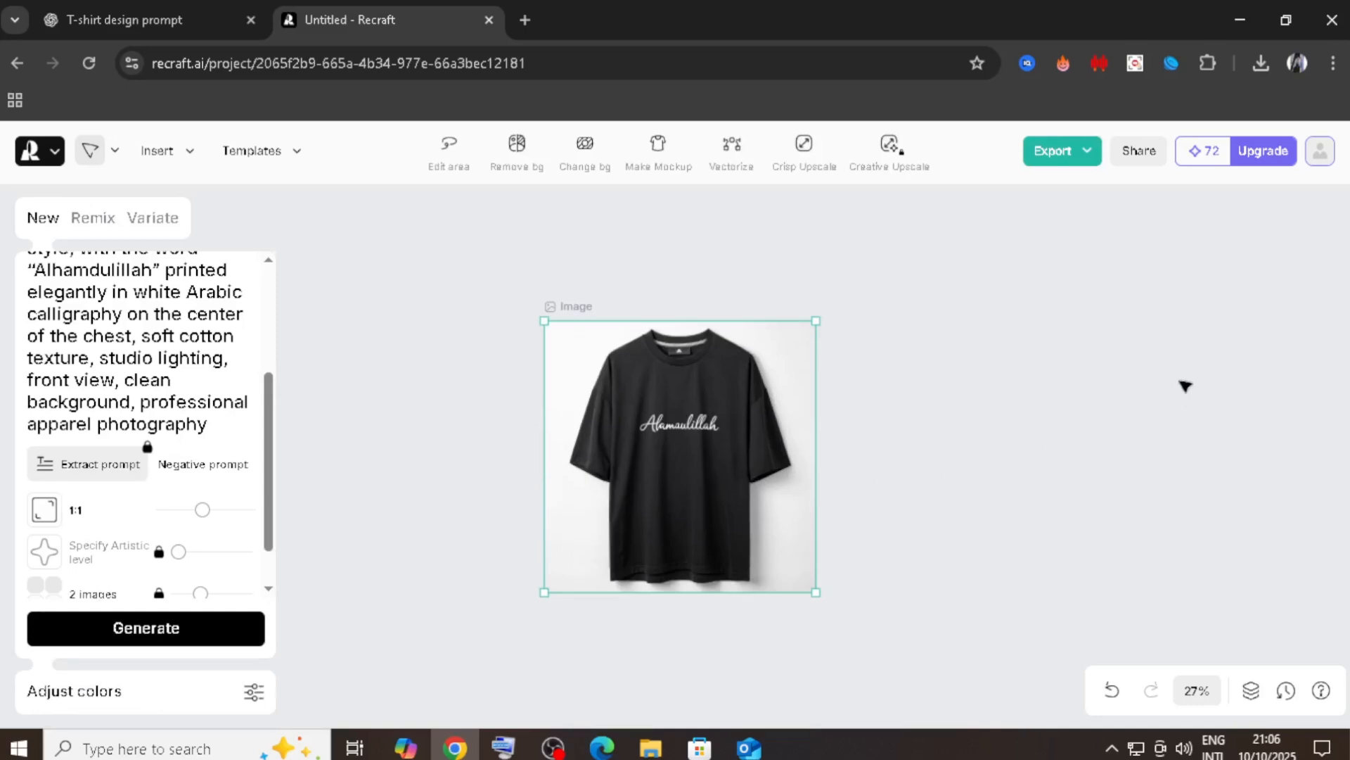
{"action": "left_click", "coordinate": [1333, 67]}
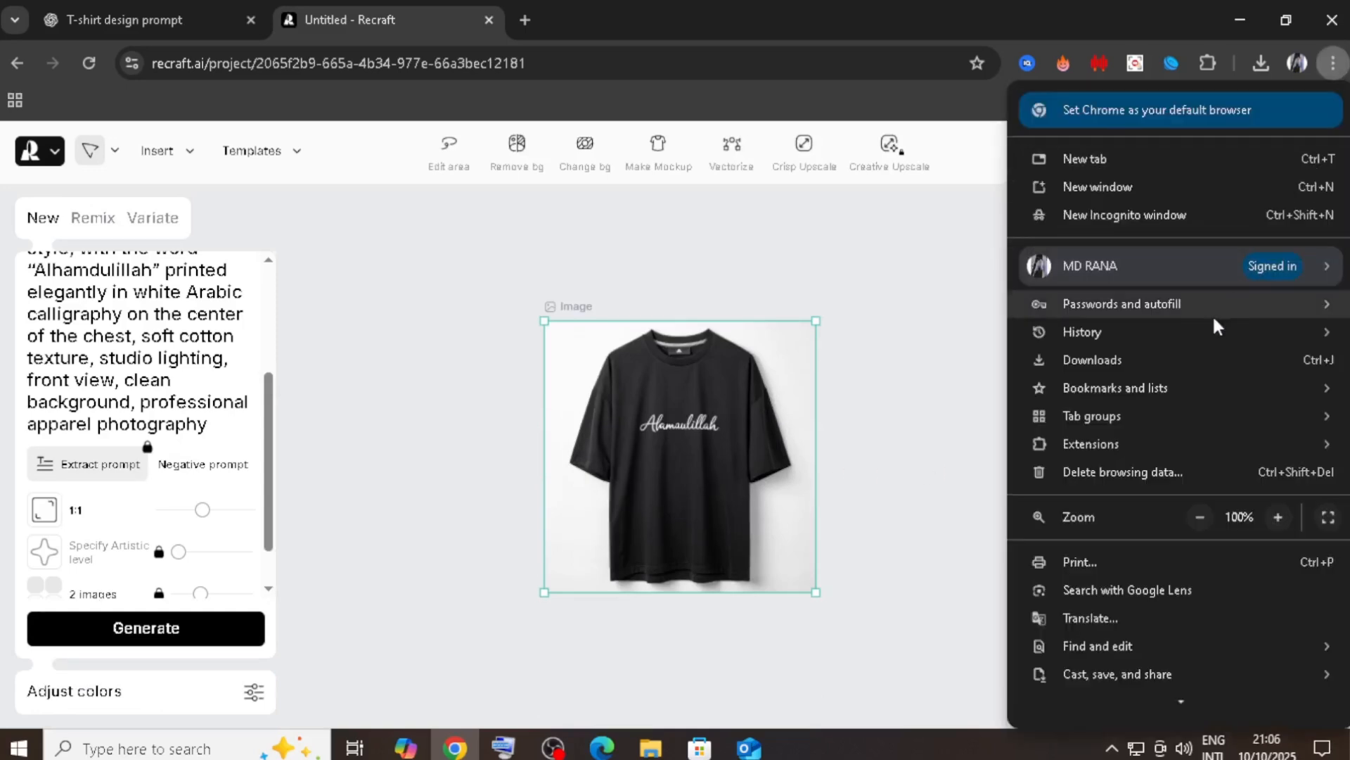
{"action": "left_click", "coordinate": [1277, 517]}
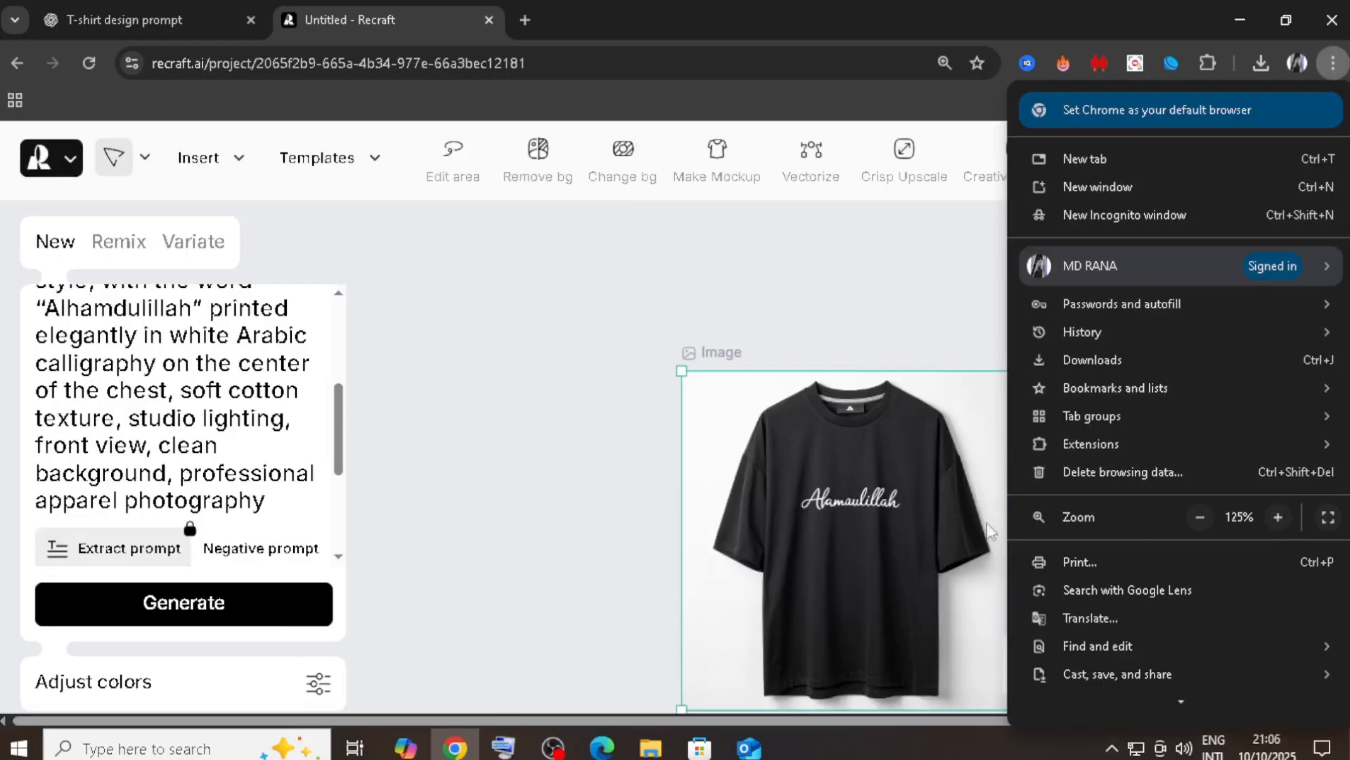
{"action": "left_click", "coordinate": [635, 458]}
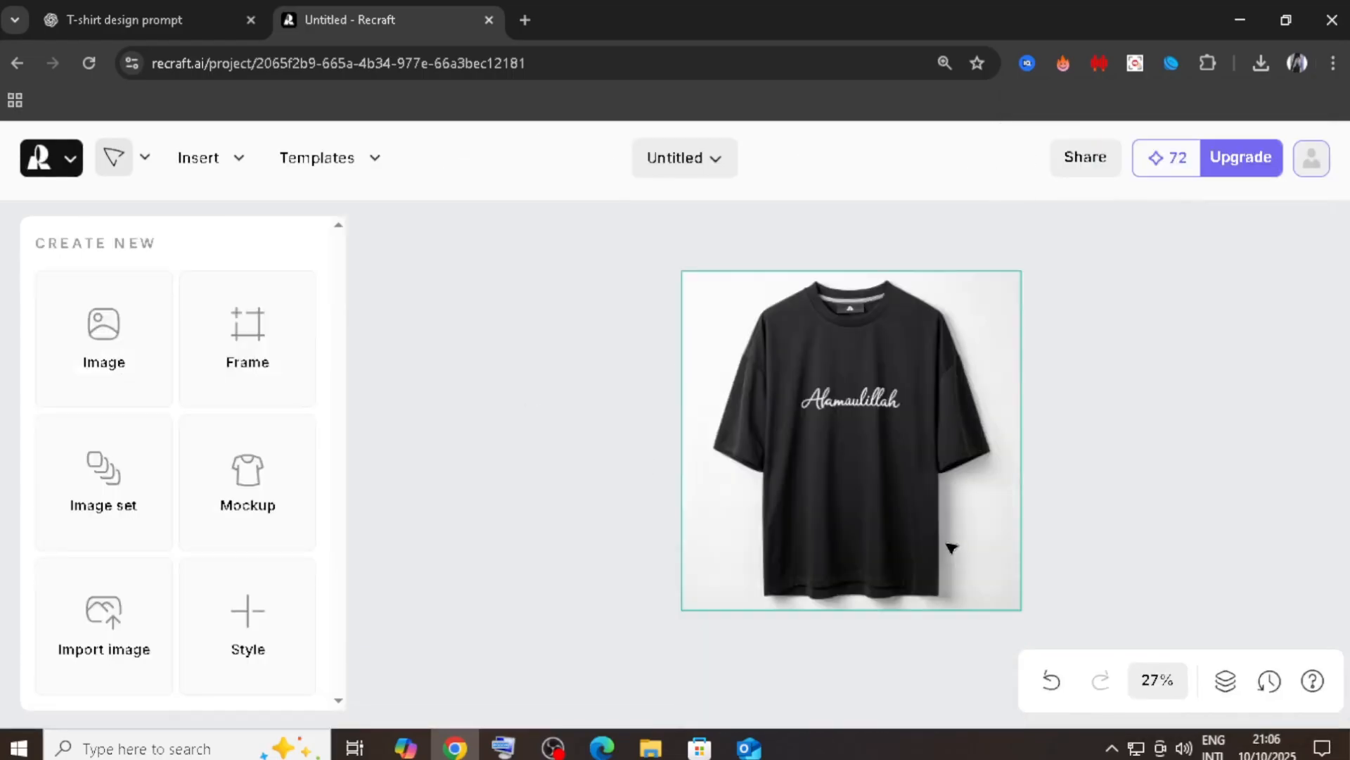
{"action": "scroll", "coordinate": [926, 476], "scroll_direction": "down", "scroll_amount": 1}
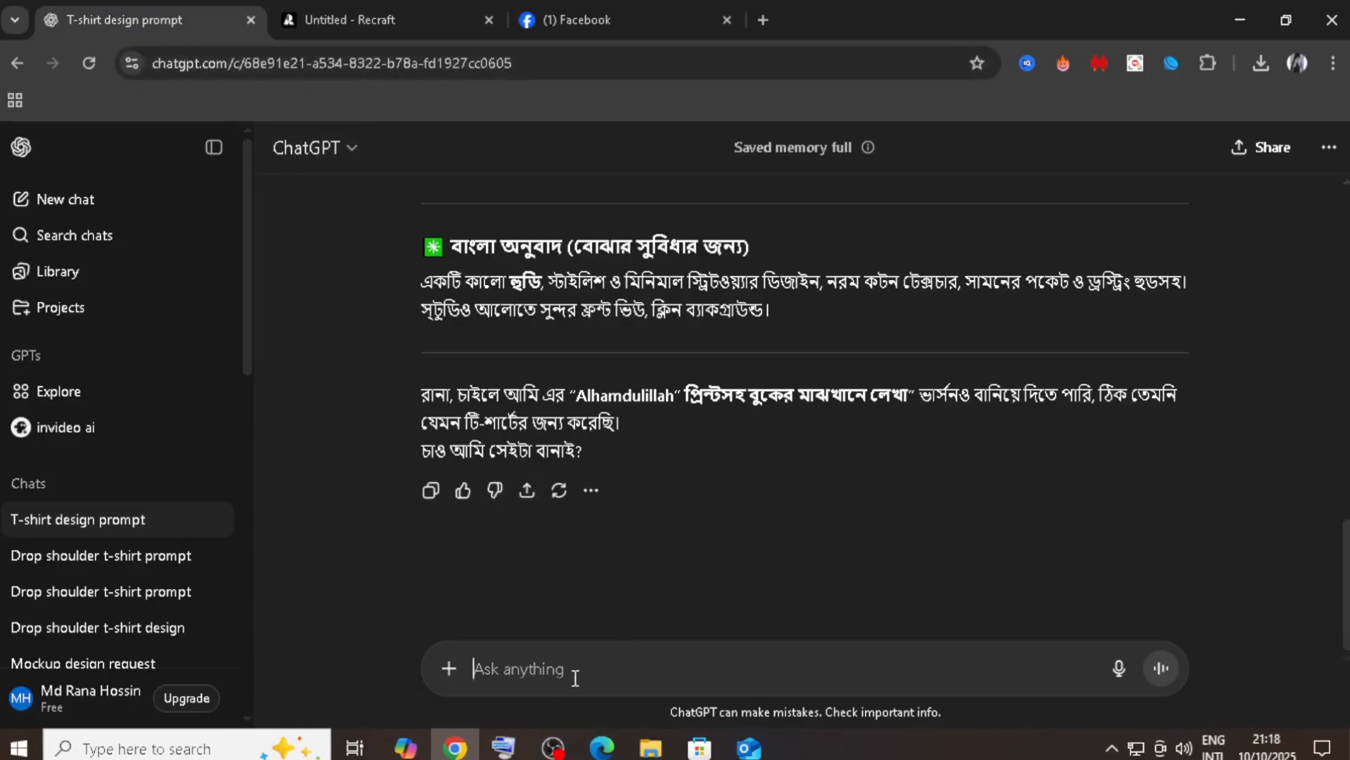
- Ask ChatGPT in Bengali to write a prompt for a black hoodie and copy the English prompt from its answer
{"action": "right_click", "coordinate": [540, 669]}
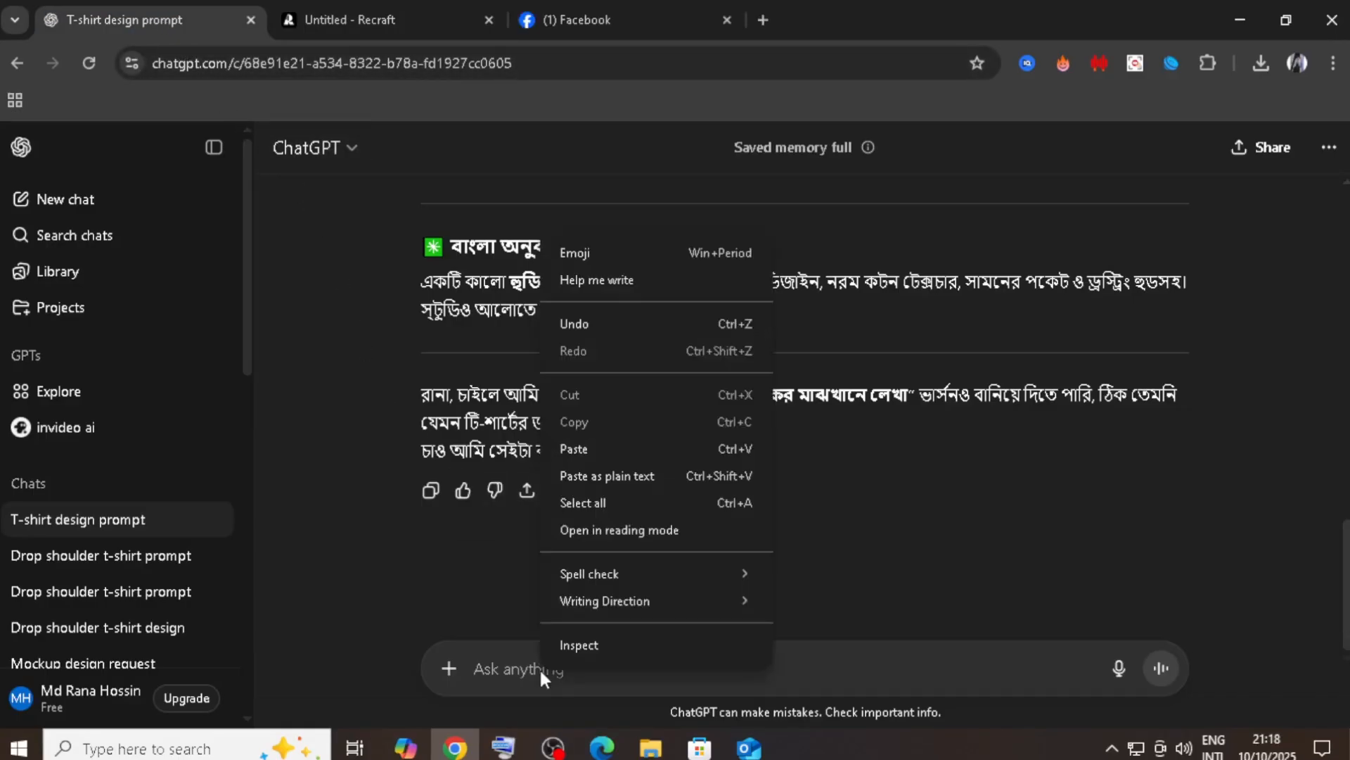
{"action": "left_click", "coordinate": [580, 447]}
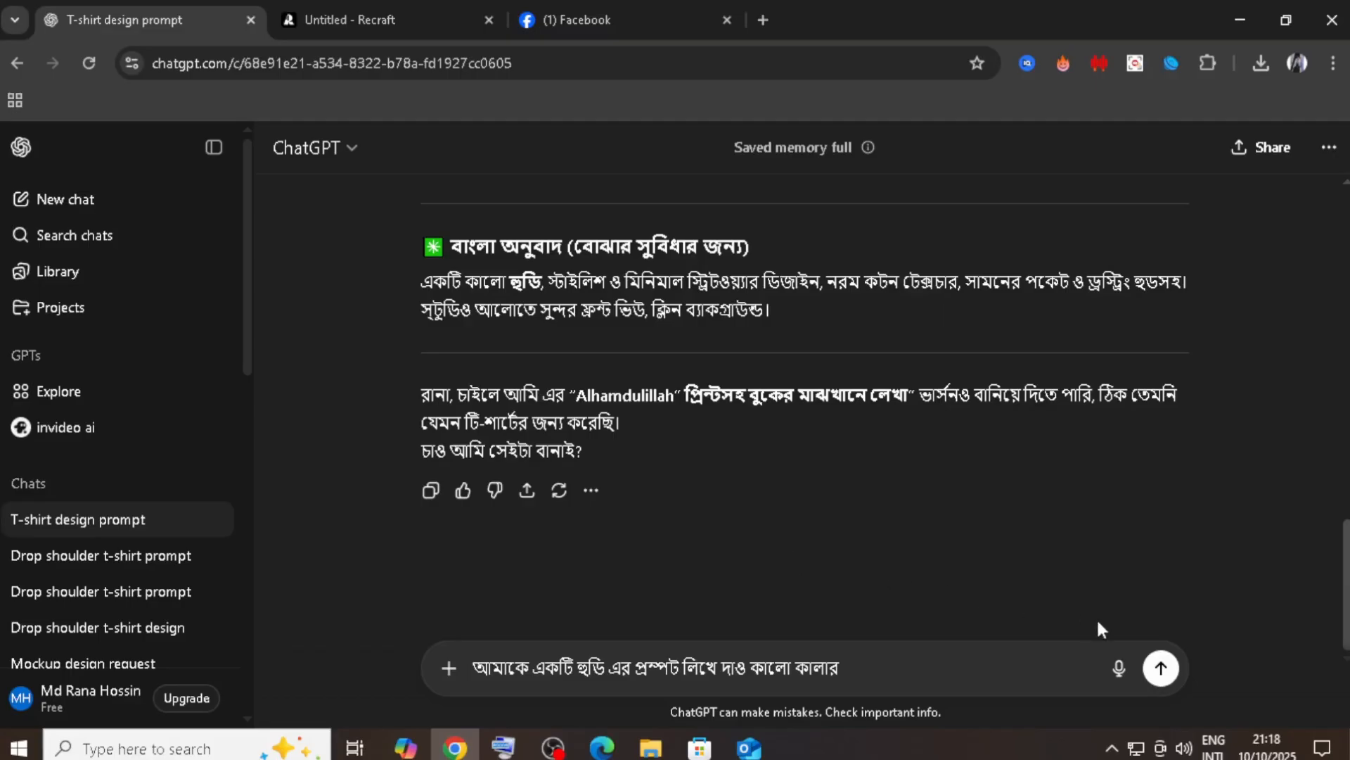
{"action": "left_click", "coordinate": [1160, 668]}
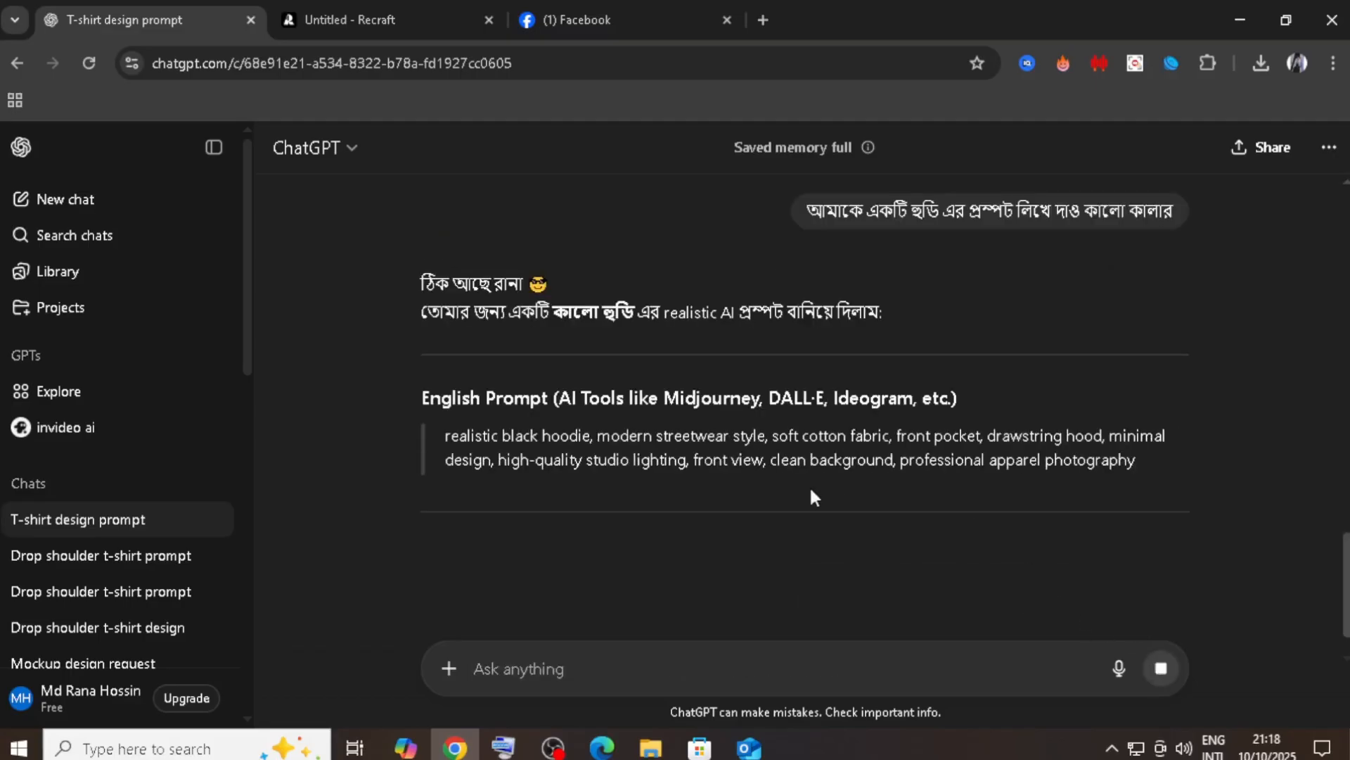
{"action": "triple_click", "coordinate": [458, 440]}
{"action": "right_click", "coordinate": [550, 456]}
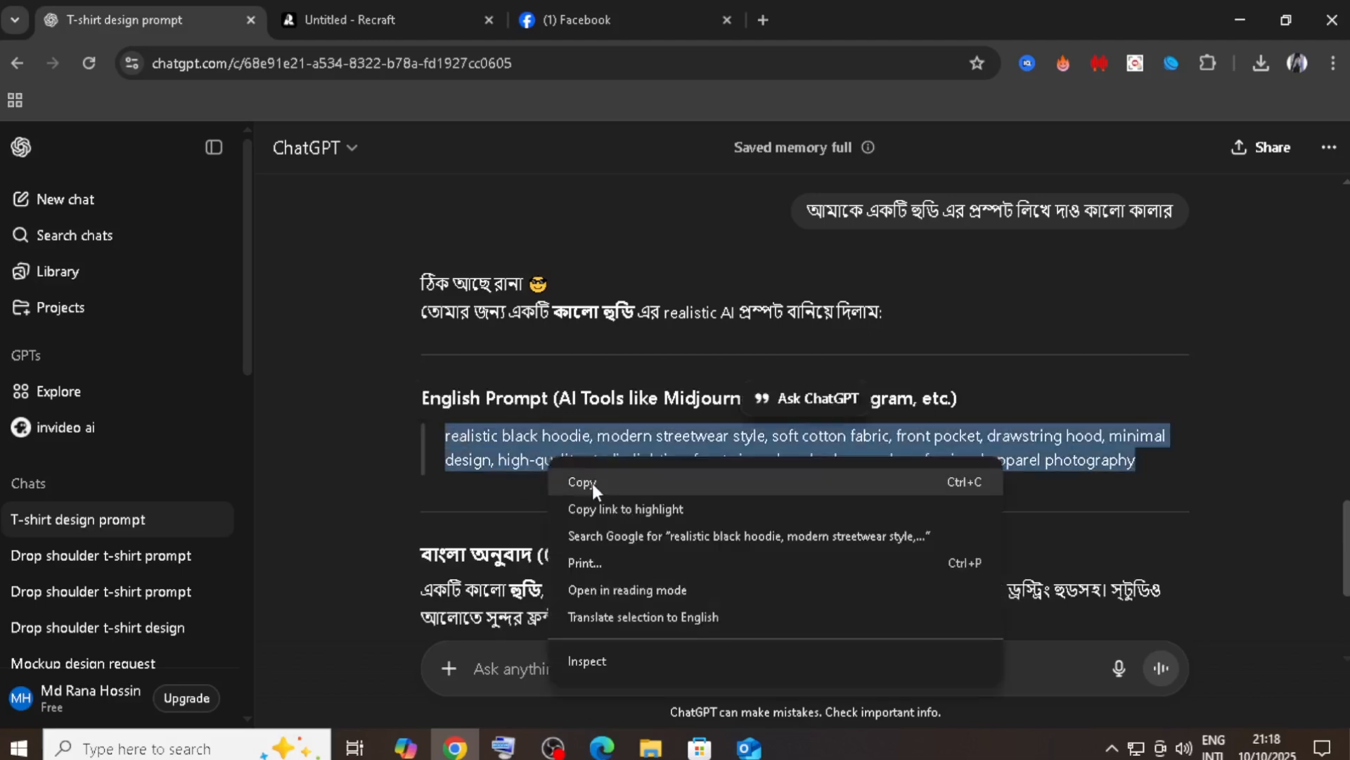
{"action": "left_click", "coordinate": [593, 476]}
- Switch to Recraft, replace the t-shirt image's description with the copied hoodie prompt and generate the image
{"action": "left_click", "coordinate": [338, 20]}
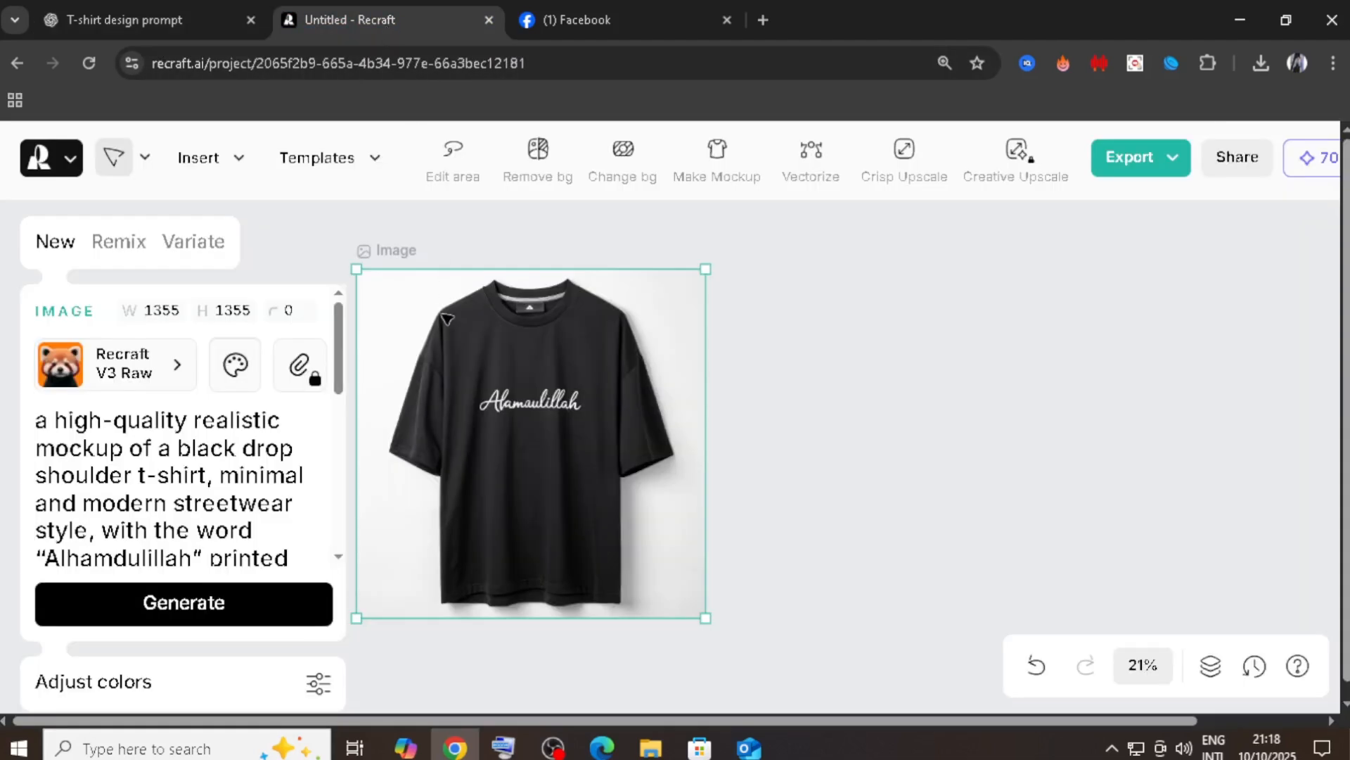
{"action": "triple_click", "coordinate": [135, 439]}
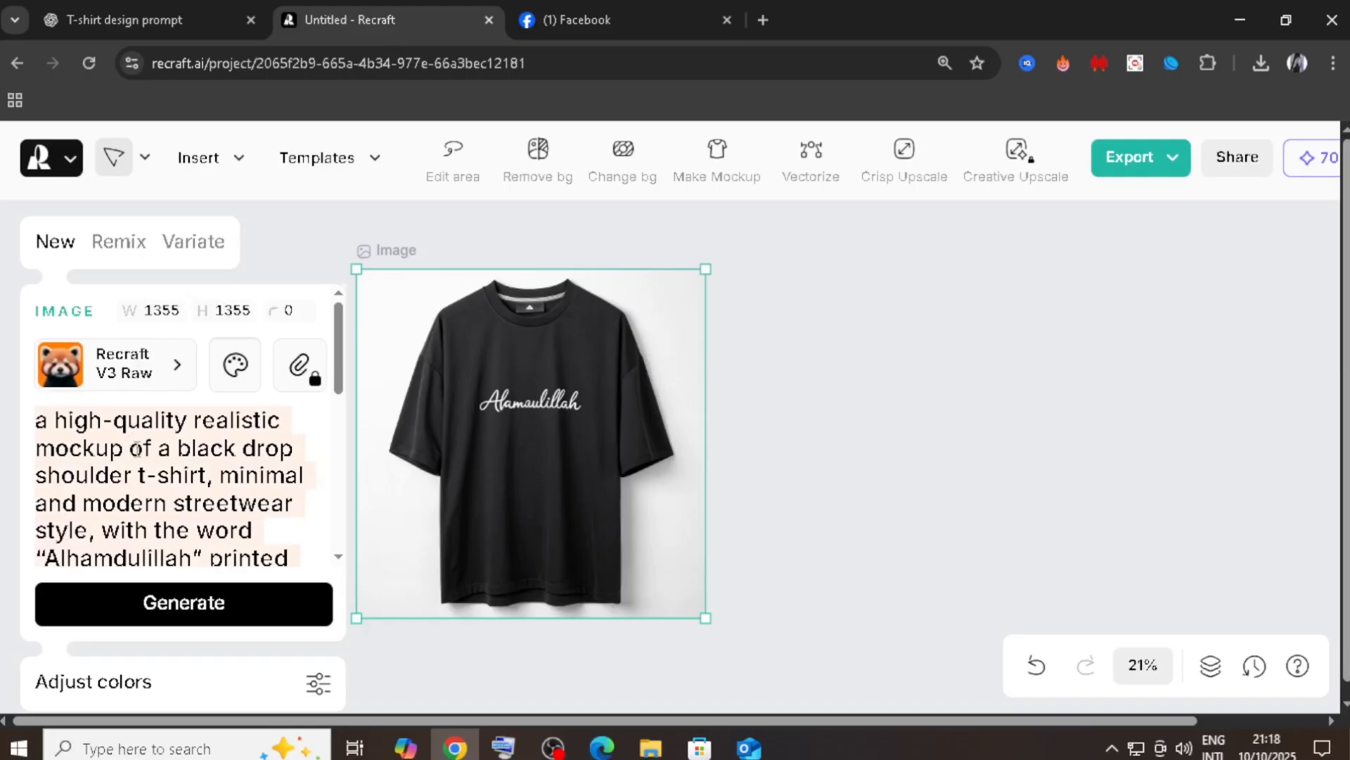
{"action": "right_click", "coordinate": [137, 449]}
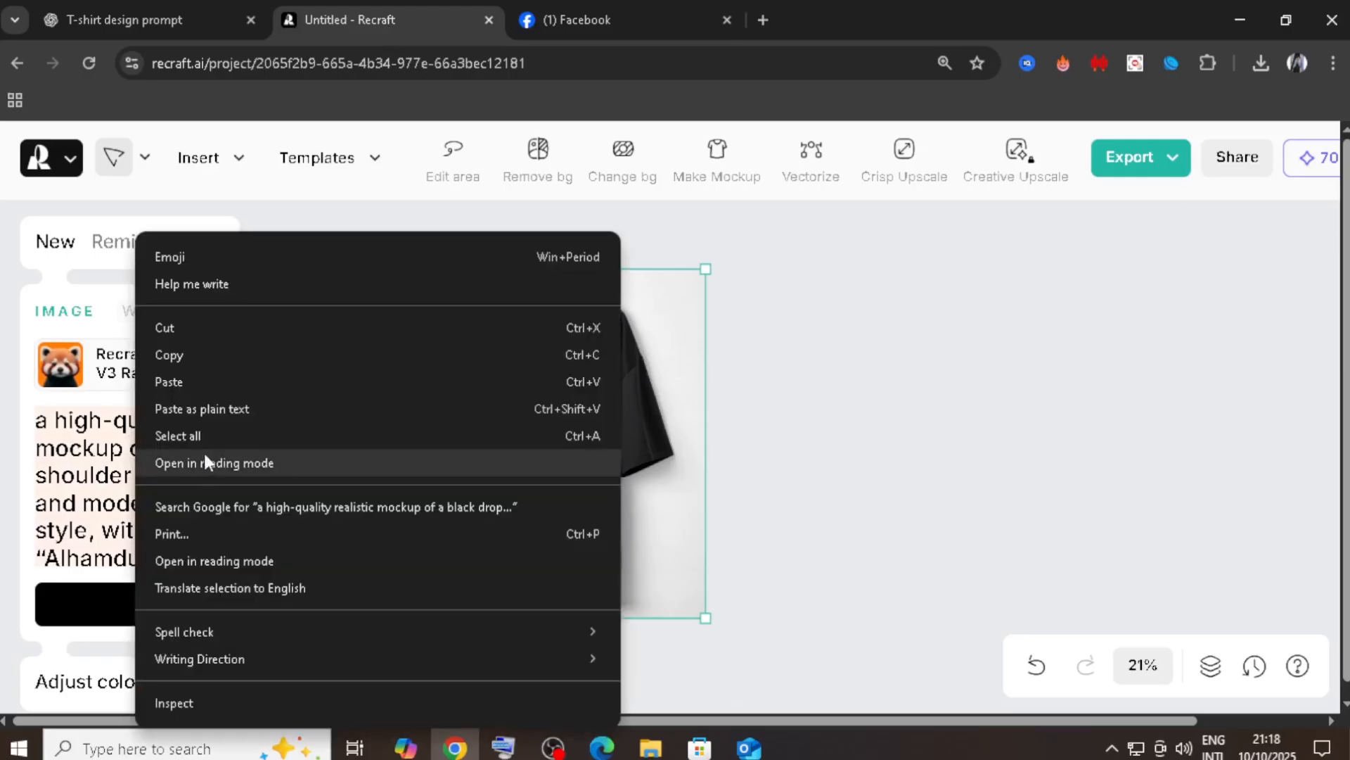
{"action": "left_click", "coordinate": [188, 408]}
{"action": "scroll", "coordinate": [243, 521], "scroll_direction": "down", "scroll_amount": 3}
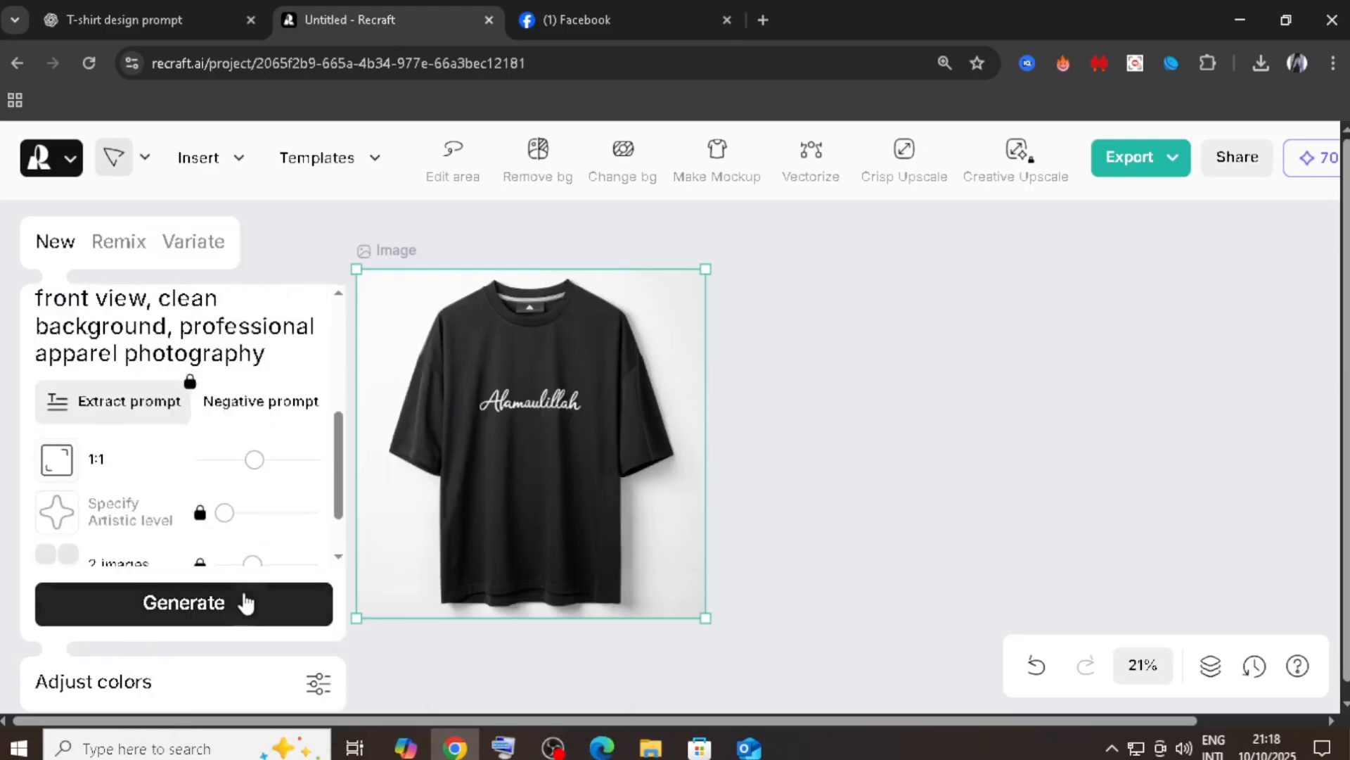
{"action": "left_click", "coordinate": [224, 602]}
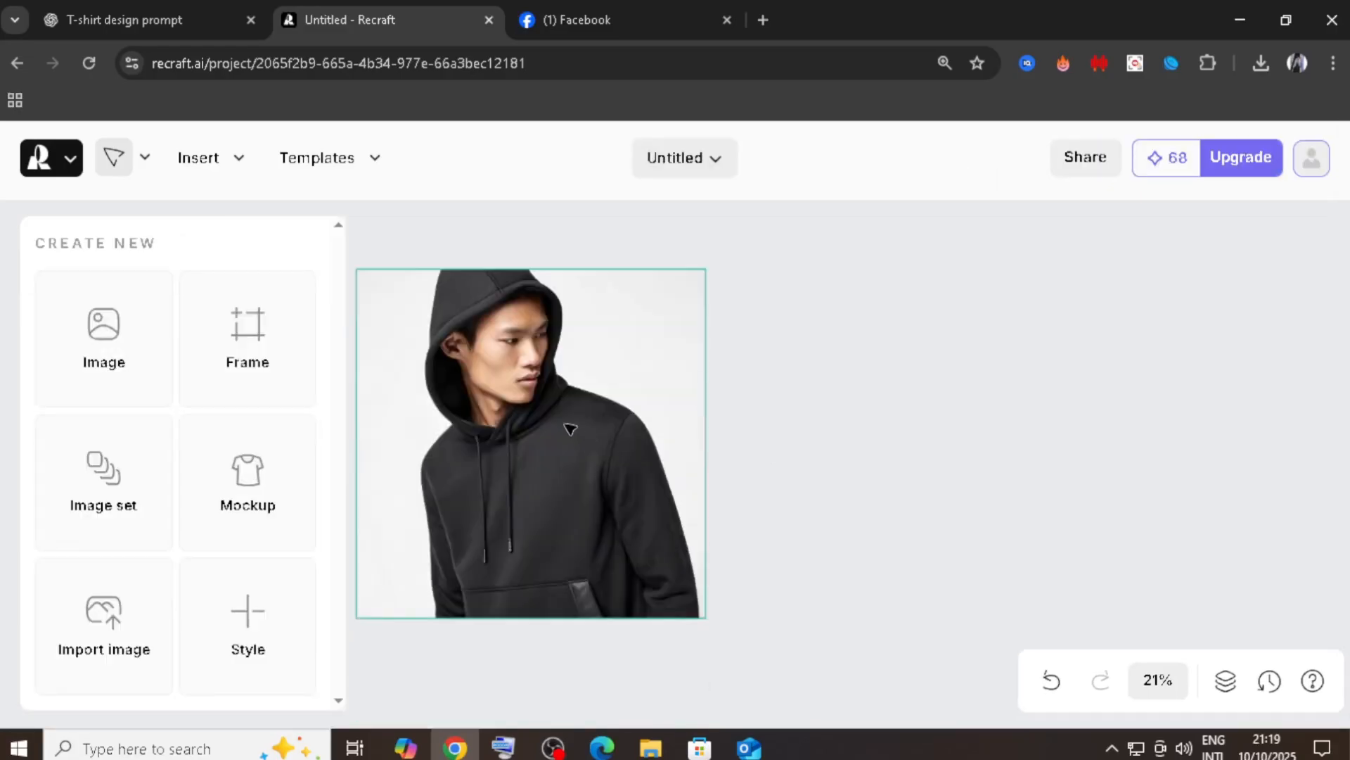
- Enlarge the hoodie image to about 1854 × 1854 and move it to the middle of the visible canvas
{"action": "left_click", "coordinate": [570, 429]}
{"action": "left_click_drag", "start_coordinate": [706, 622], "coordinate": [828, 657]}
{"action": "left_click_drag", "start_coordinate": [688, 537], "coordinate": [844, 464]}
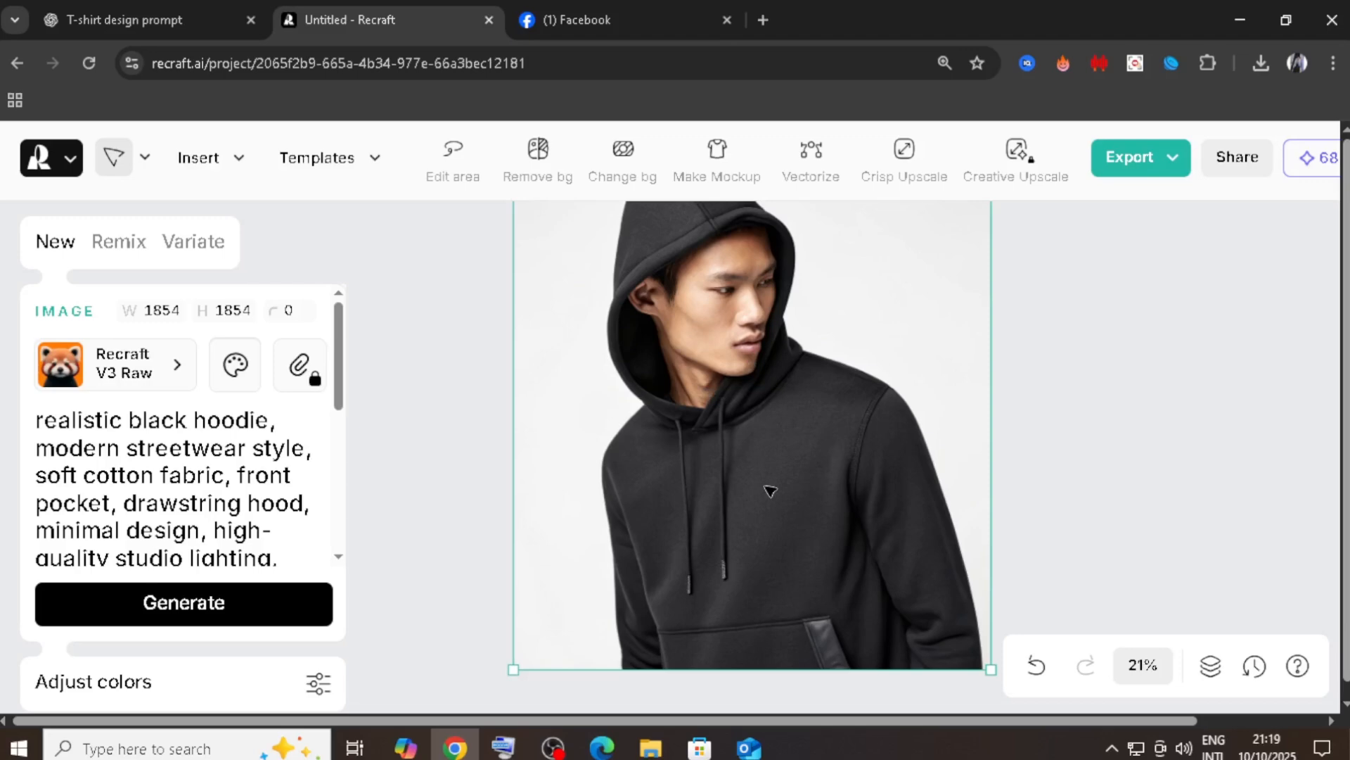
{"action": "left_click_drag", "start_coordinate": [793, 492], "coordinate": [773, 528]}
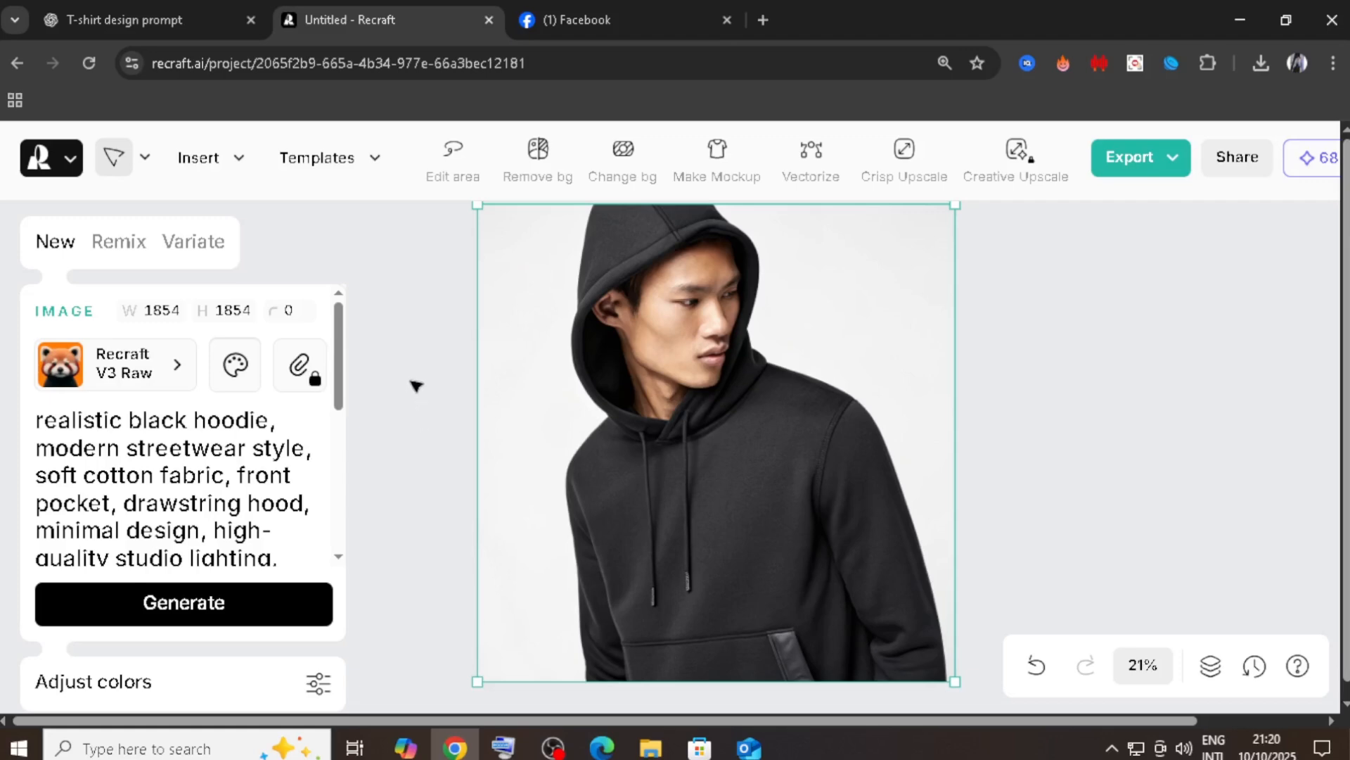
- Ask ChatGPT in Bengali for a logo prompt for the brand "rana outscoring tutorial", copy the English prompt and return to Recraft
{"action": "left_click", "coordinate": [187, 13]}
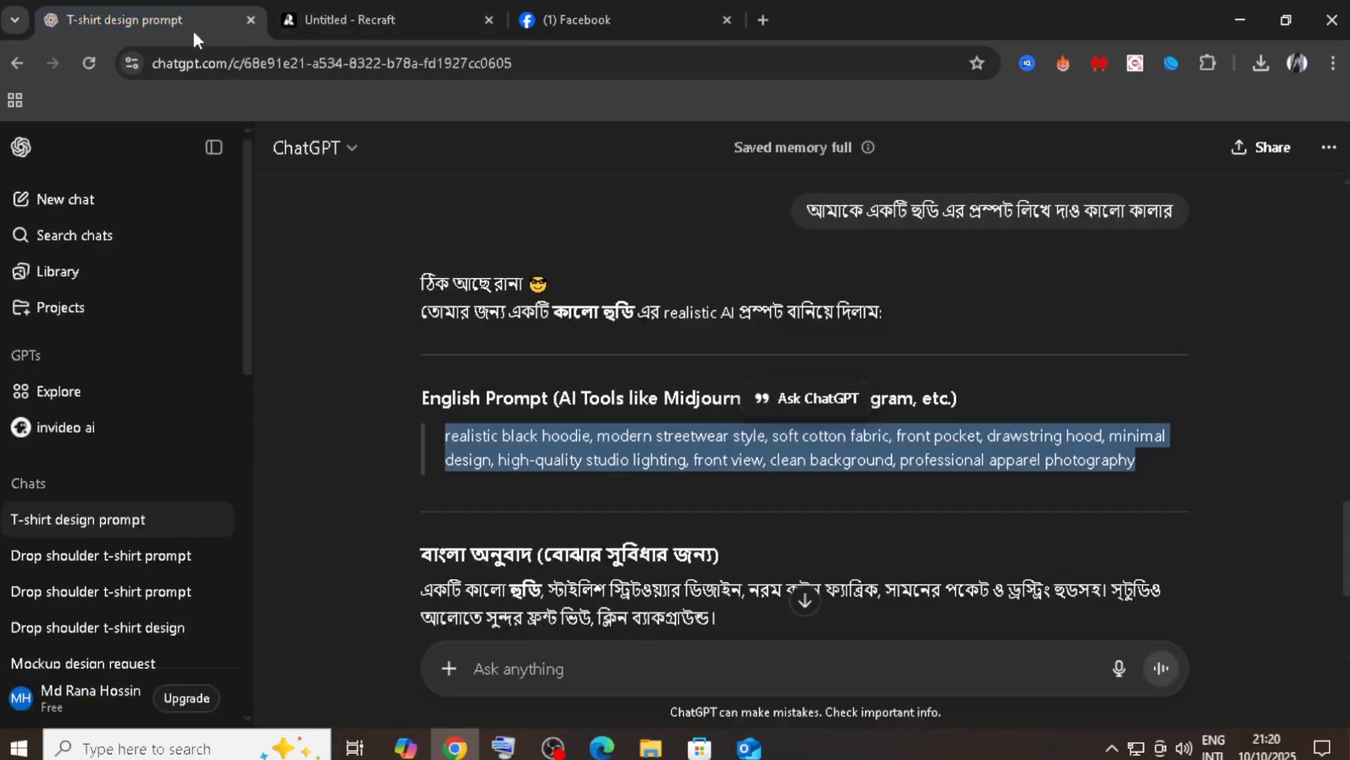
{"action": "left_click", "coordinate": [546, 668]}
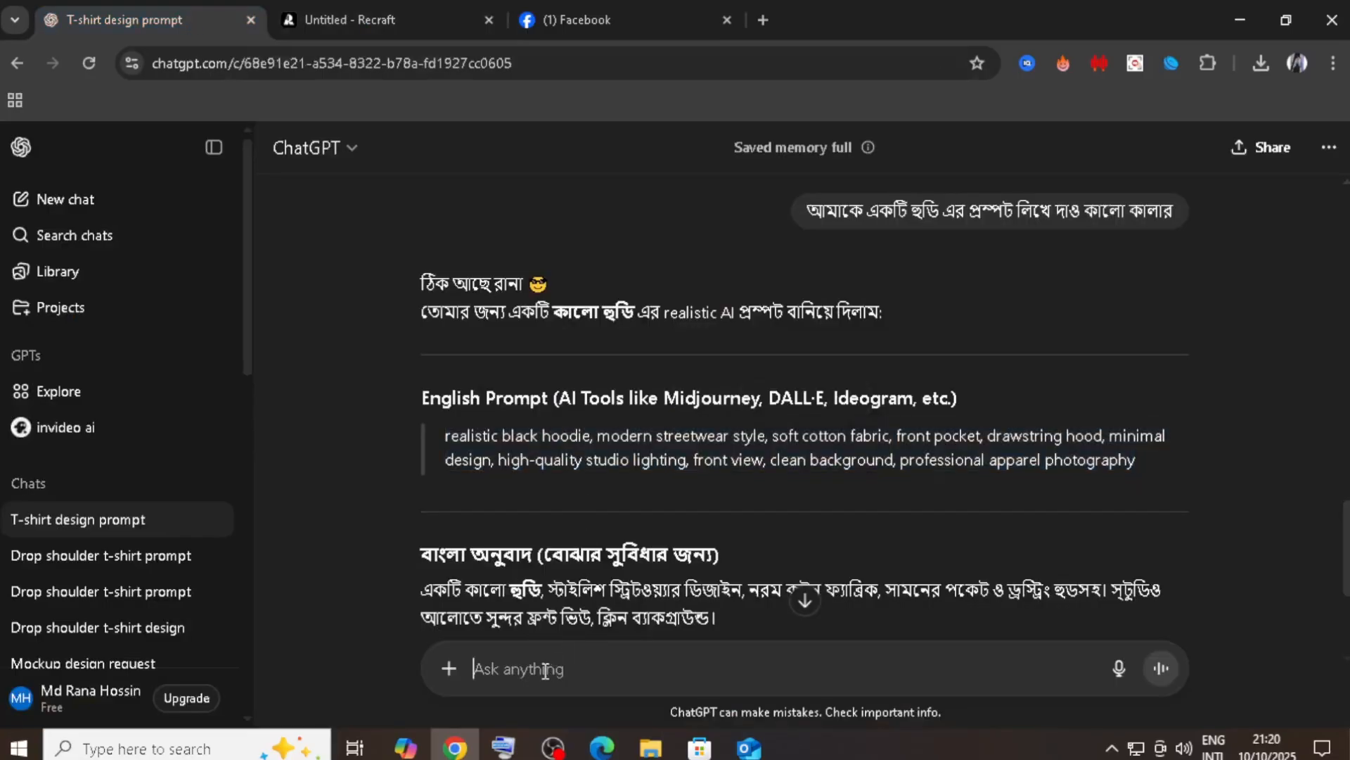
{"action": "right_click", "coordinate": [537, 669]}
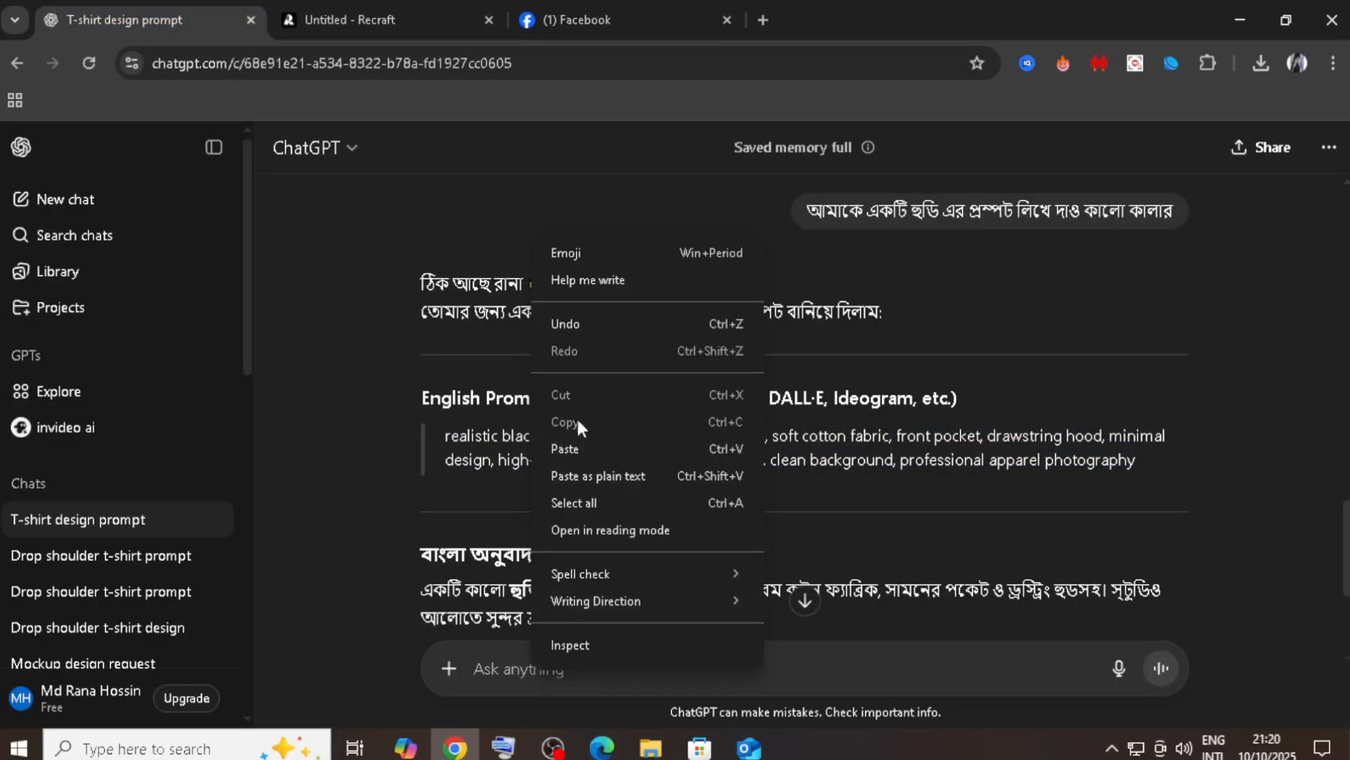
{"action": "left_click", "coordinate": [565, 450]}
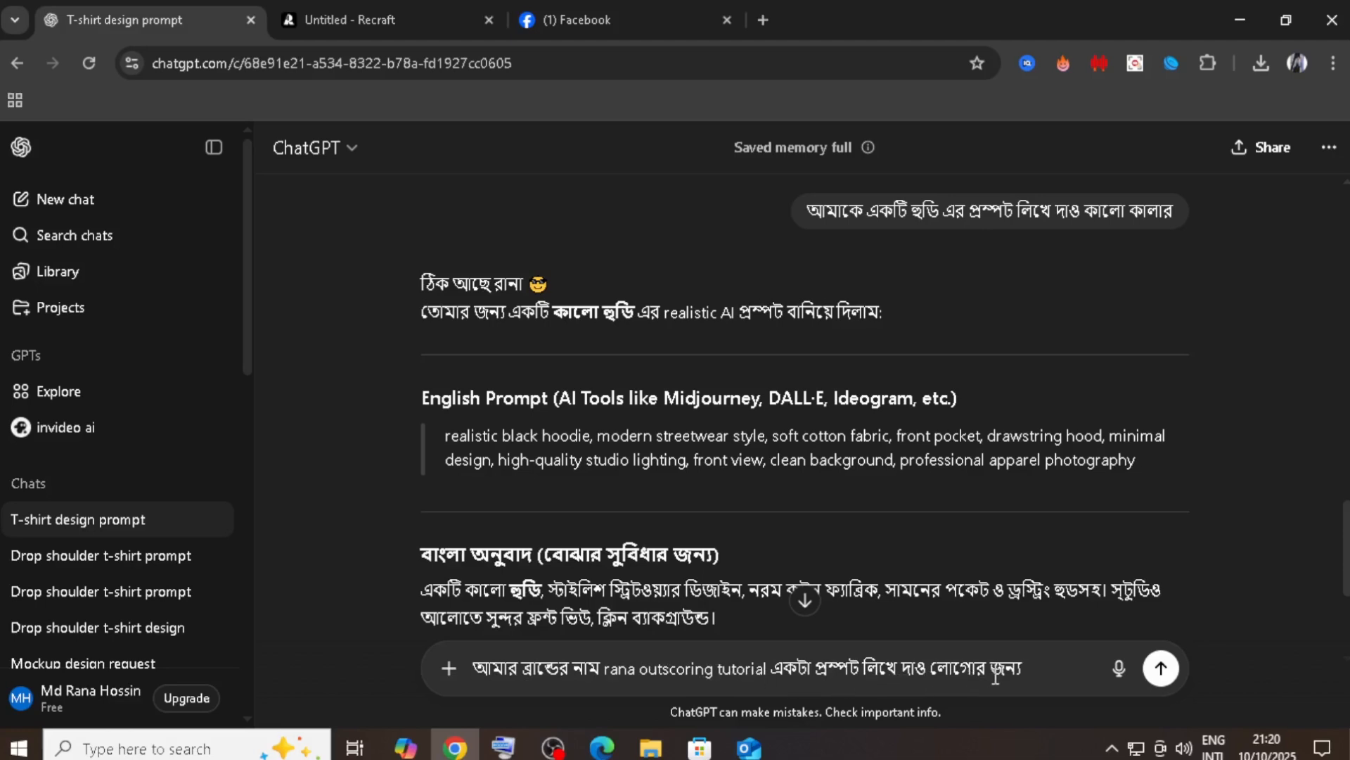
{"action": "left_click", "coordinate": [1162, 670]}
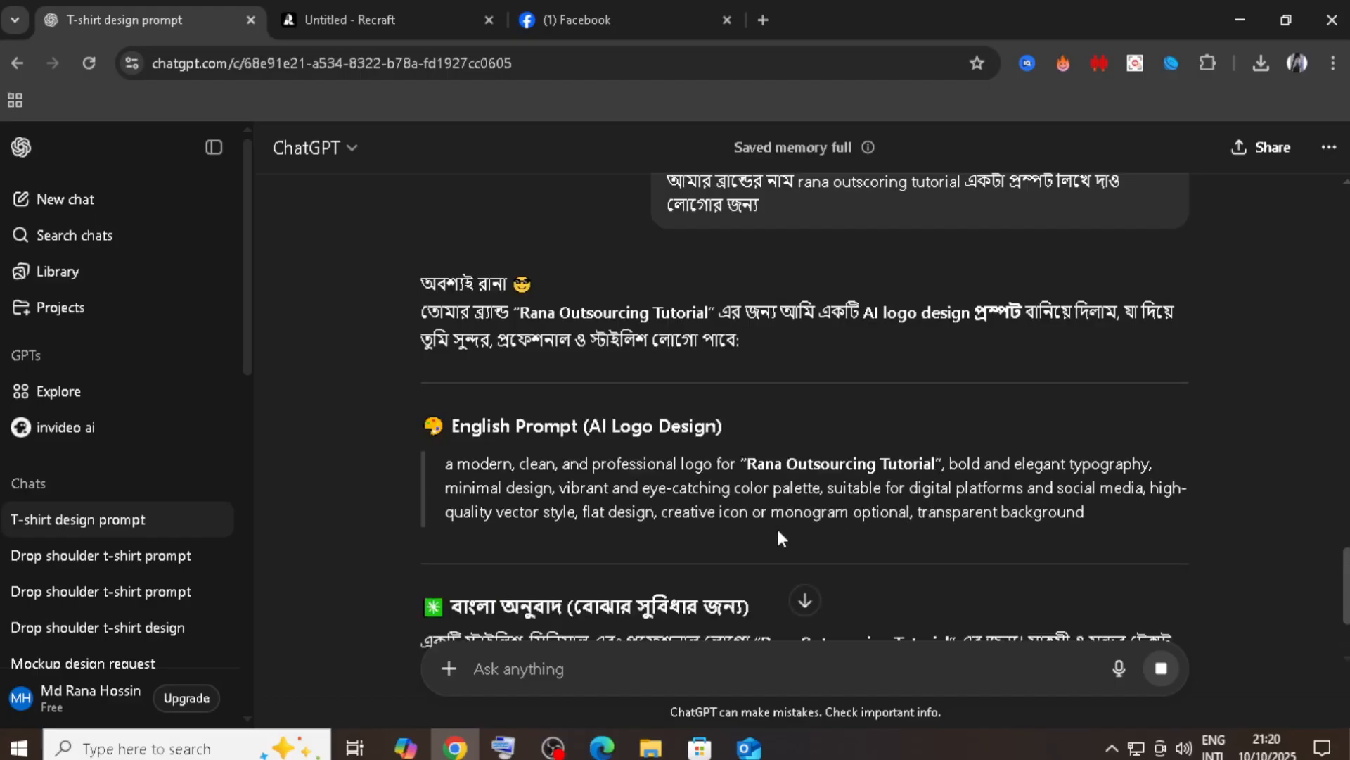
{"action": "triple_click", "coordinate": [450, 466]}
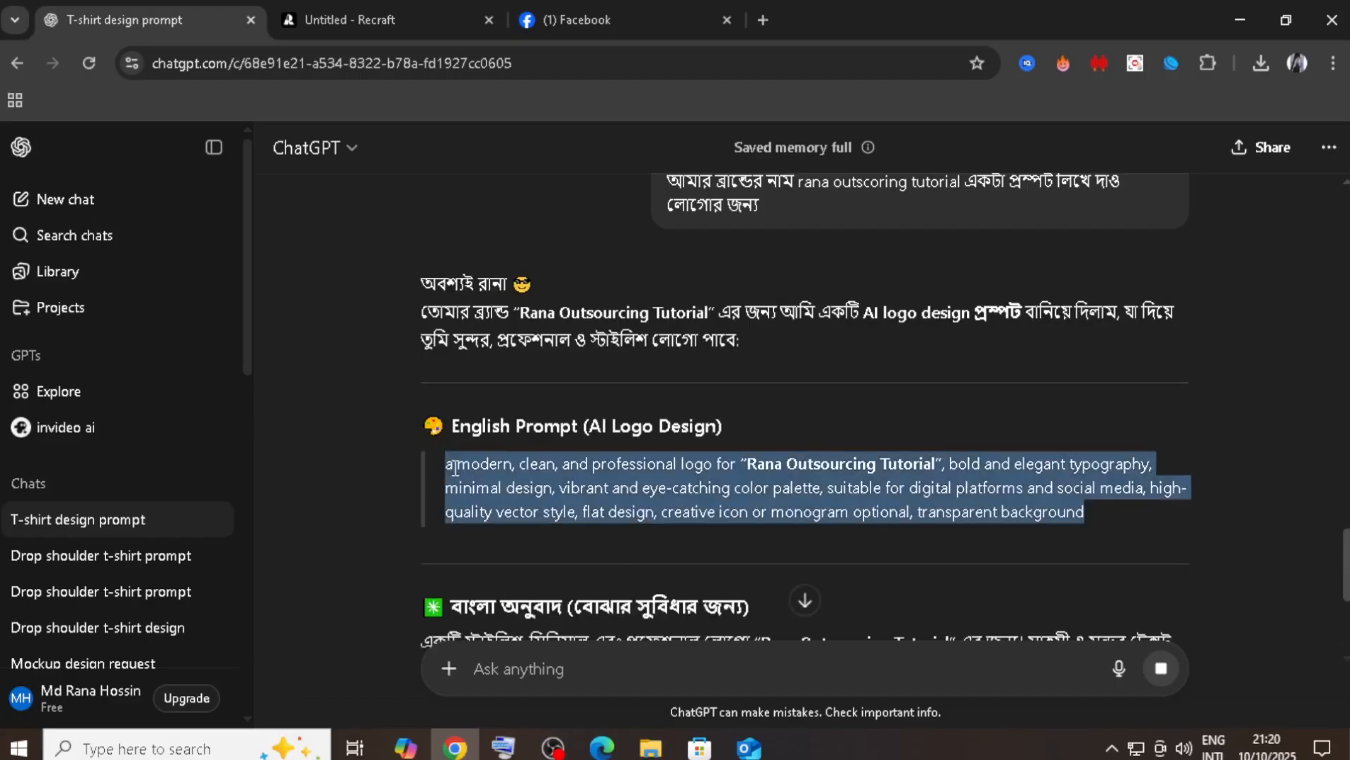
{"action": "right_click", "coordinate": [542, 504]}
{"action": "left_click", "coordinate": [571, 516]}
{"action": "left_click", "coordinate": [392, 19]}
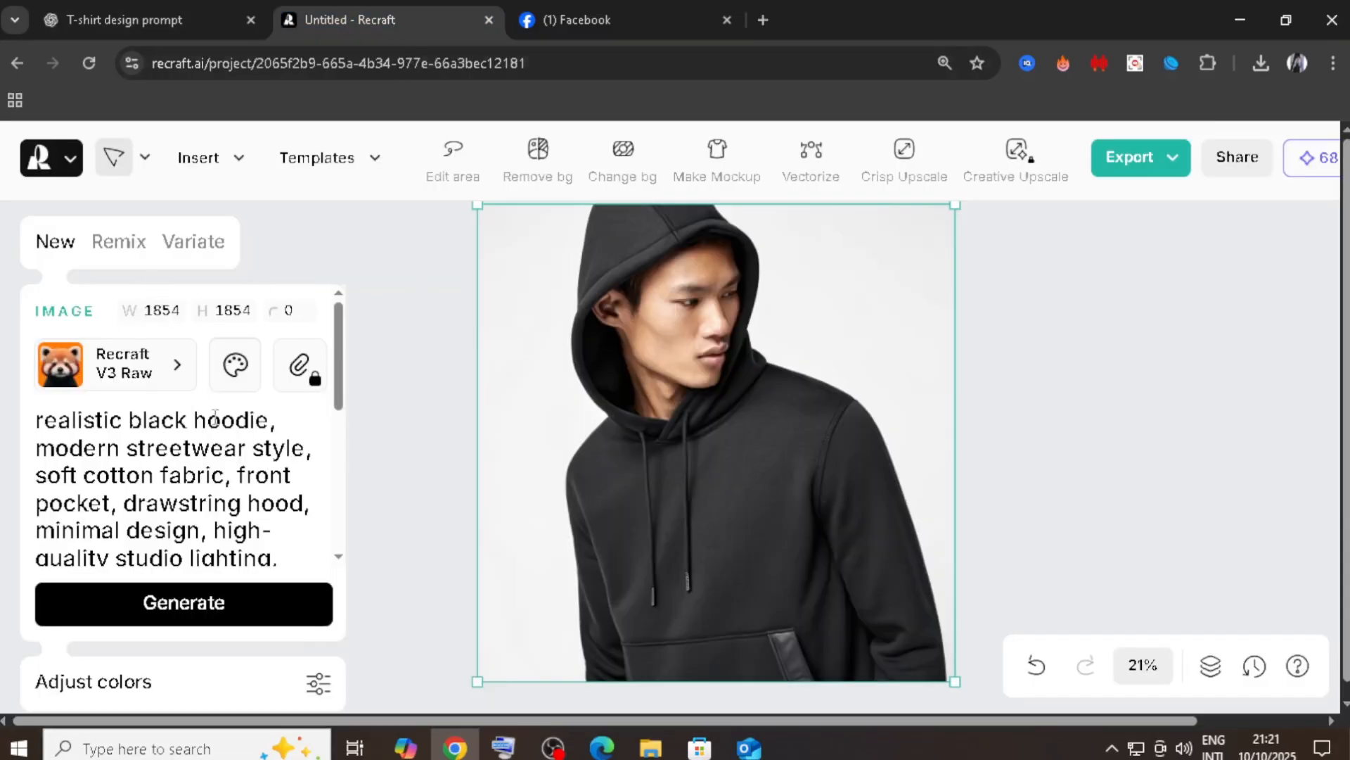
{"action": "triple_click", "coordinate": [148, 456]}
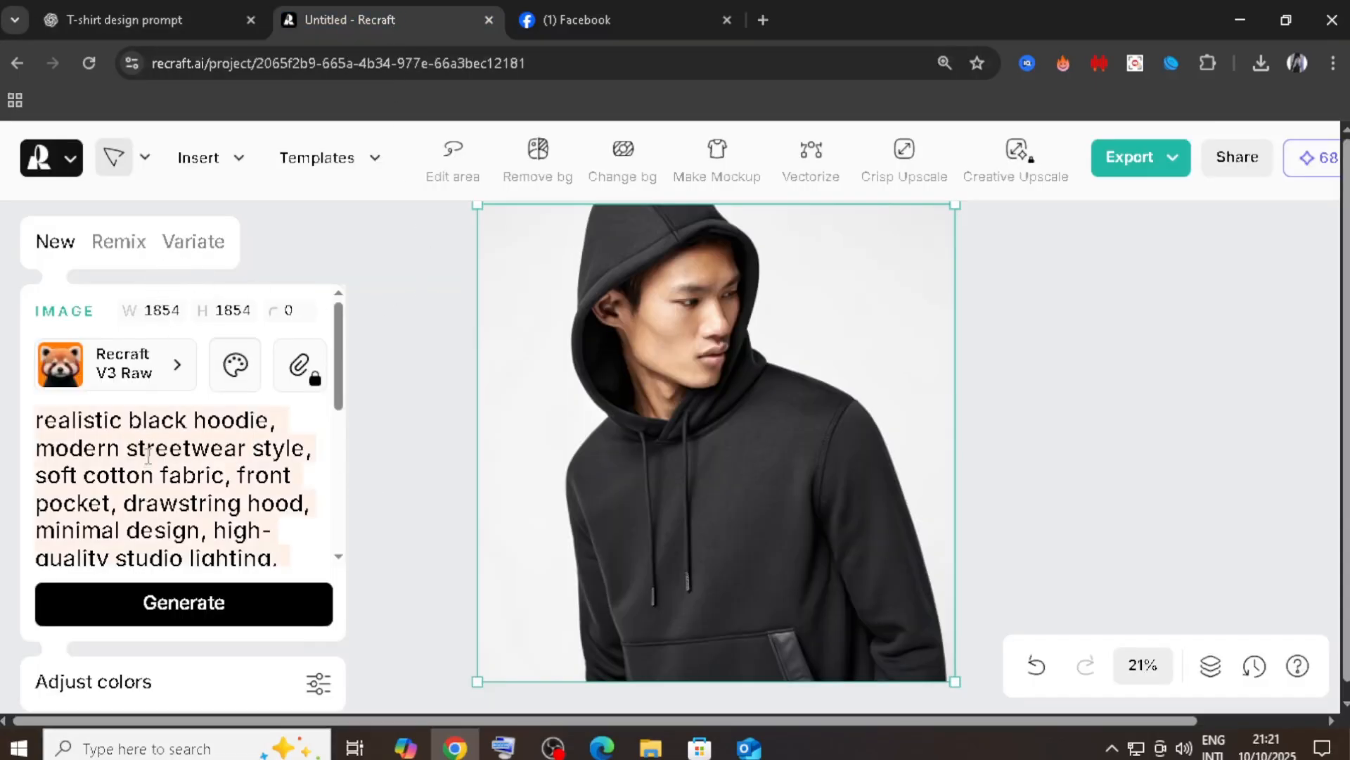
{"action": "right_click", "coordinate": [148, 461]}
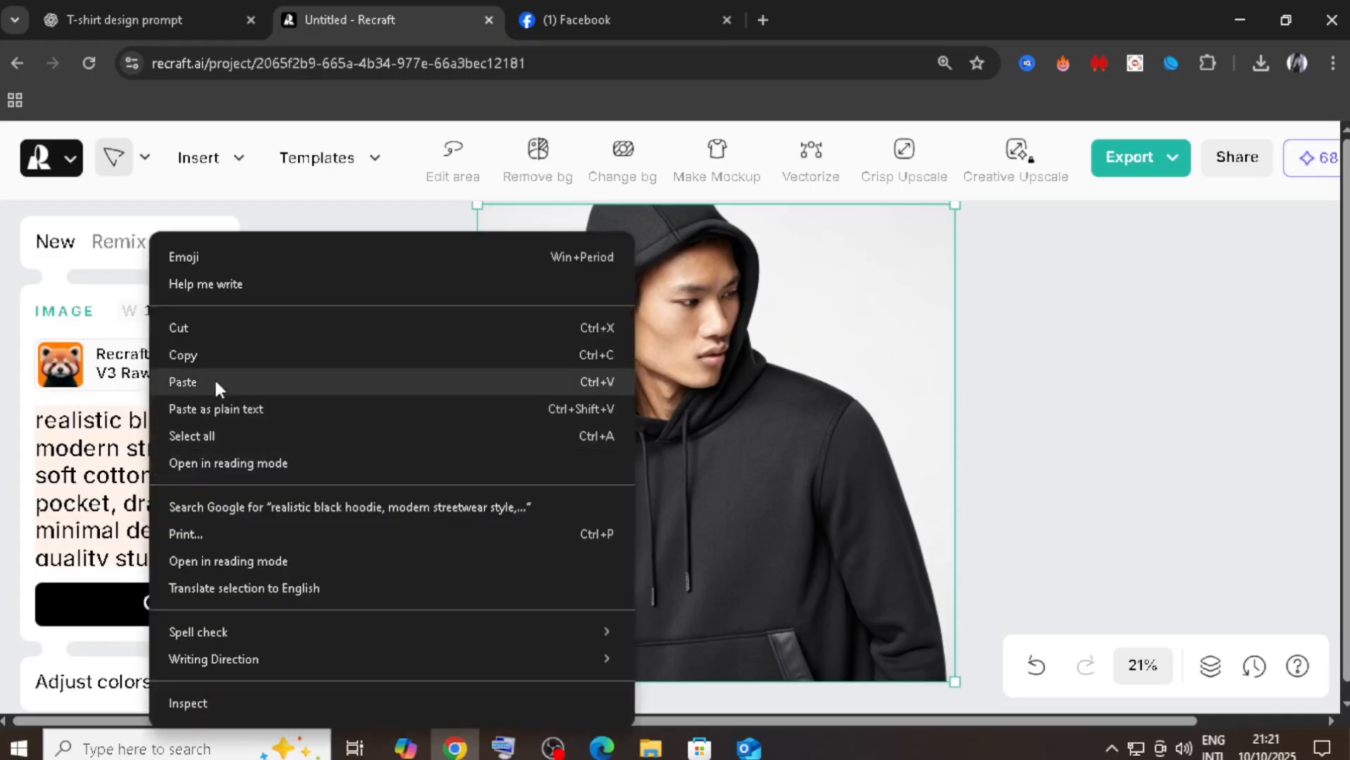
{"action": "left_click", "coordinate": [208, 378]}
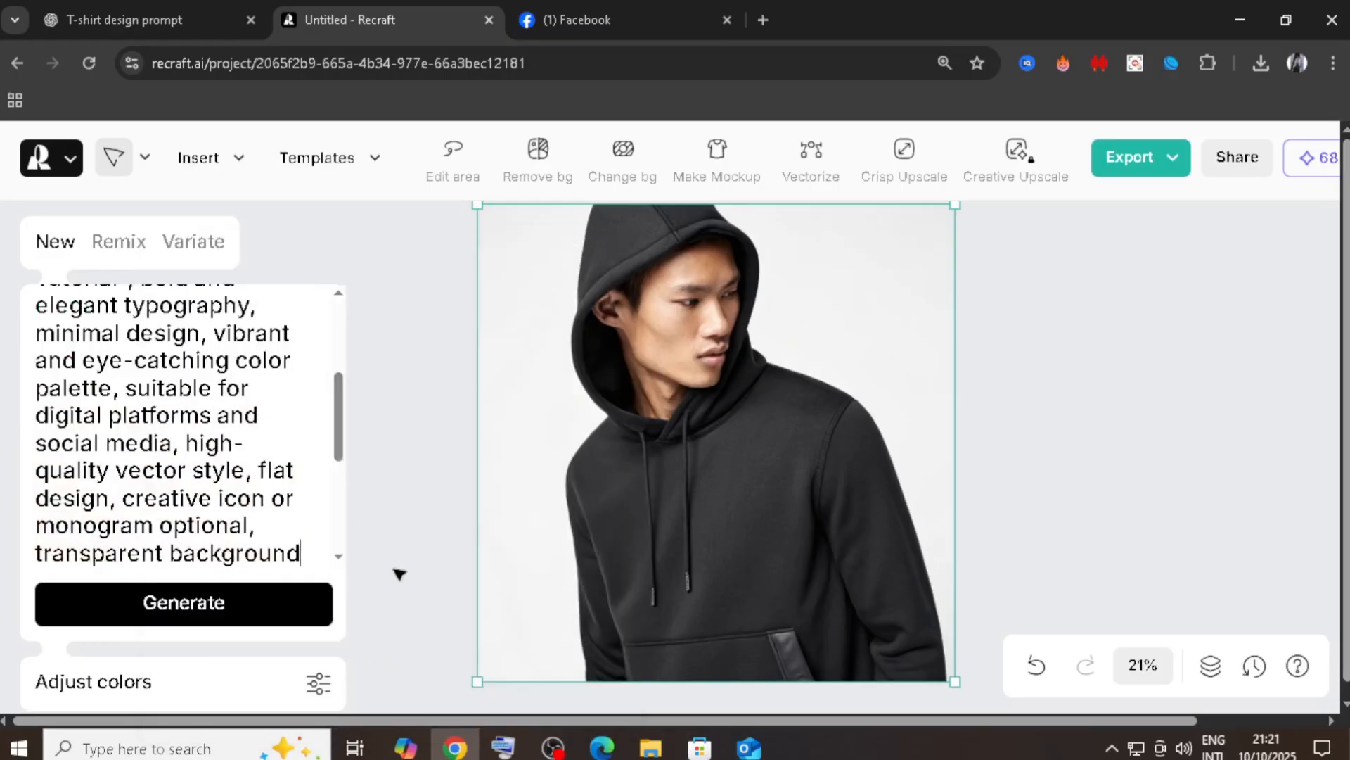
{"action": "scroll", "coordinate": [395, 572], "scroll_direction": "down", "scroll_amount": 2}
{"action": "scroll", "coordinate": [386, 551], "scroll_direction": "up", "scroll_amount": 2}
- Create a new 1024 × 1024 image beside the hoodie, paste the copied logo prompt as its description and generate it
{"action": "left_click", "coordinate": [997, 452]}
{"action": "left_click", "coordinate": [111, 359]}
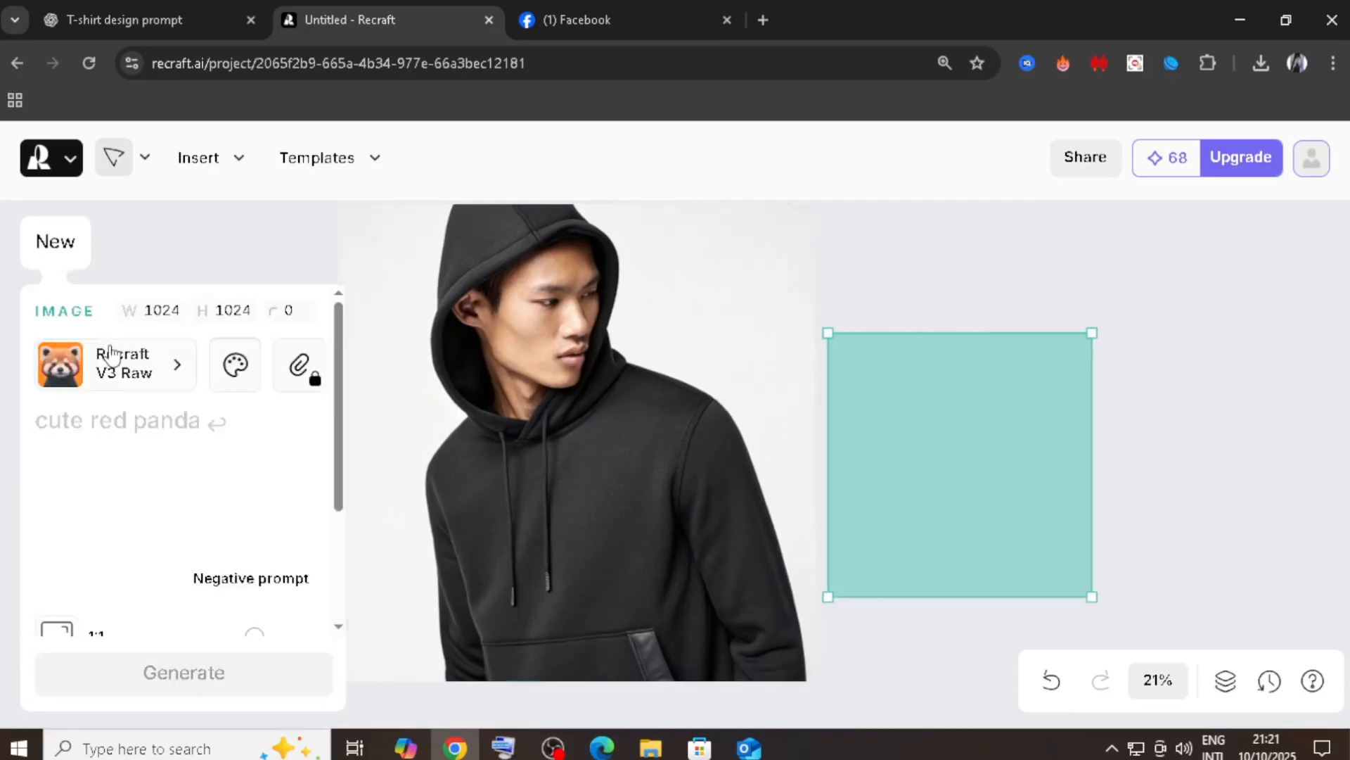
{"action": "right_click", "coordinate": [97, 429]}
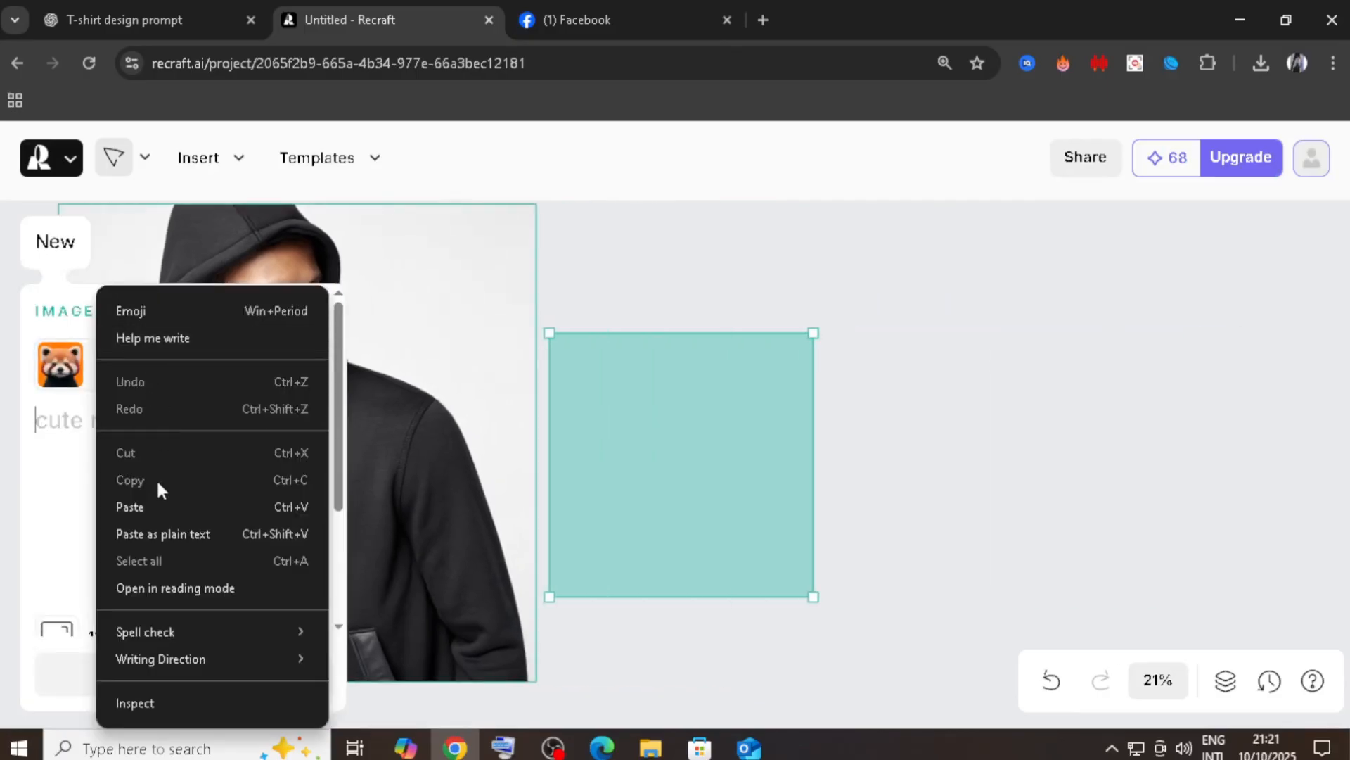
{"action": "left_click", "coordinate": [130, 507]}
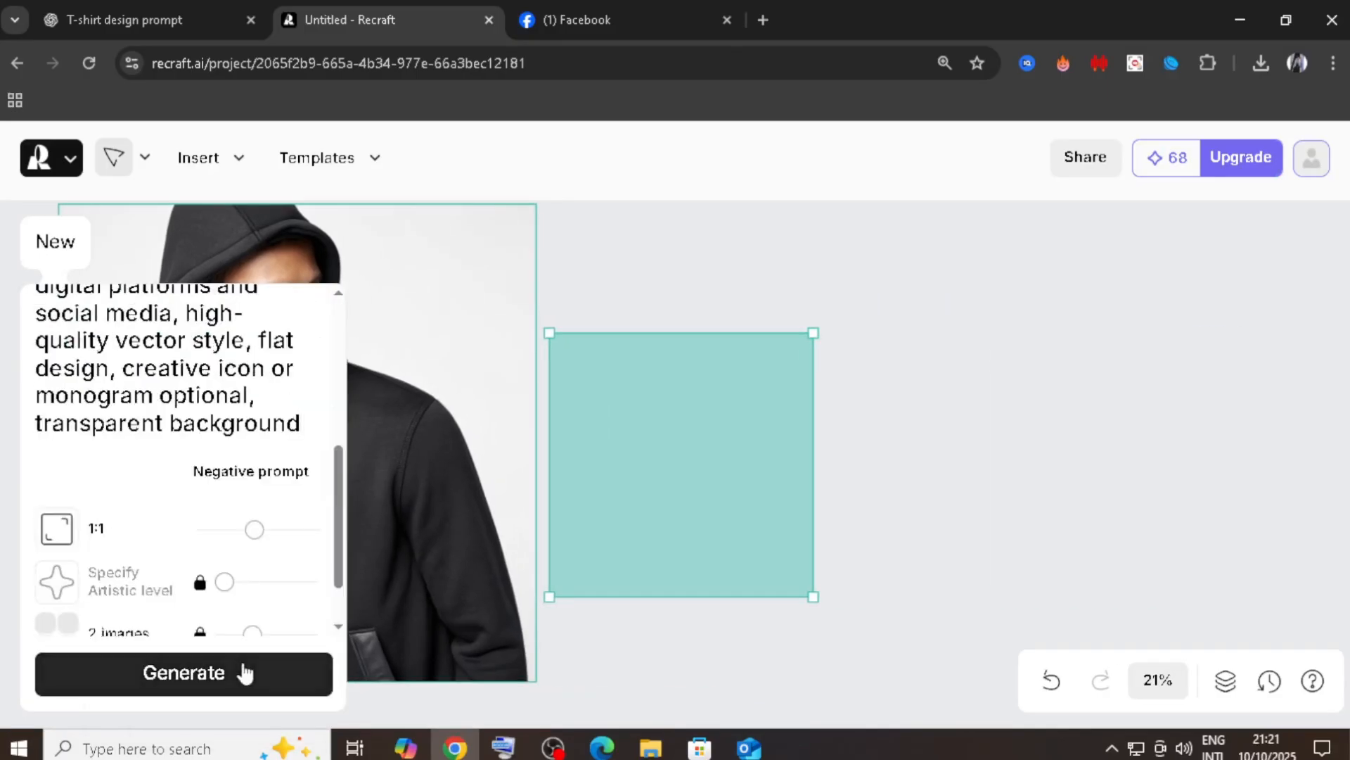
{"action": "left_click", "coordinate": [244, 674]}
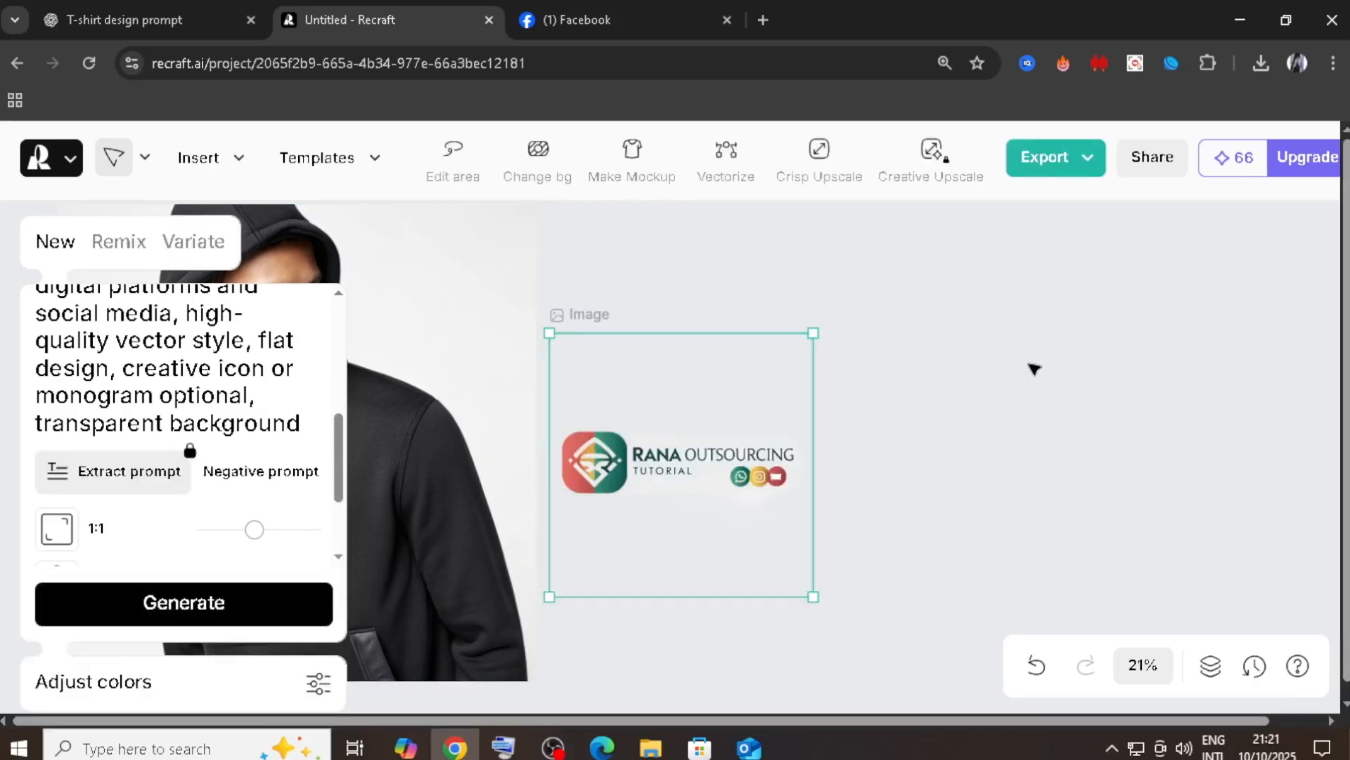
- Enlarge the generated logo image to about 1902 × 1902, move it clear of the hoodie image and deselect it
{"action": "left_click_drag", "start_coordinate": [813, 596], "coordinate": [898, 680]}
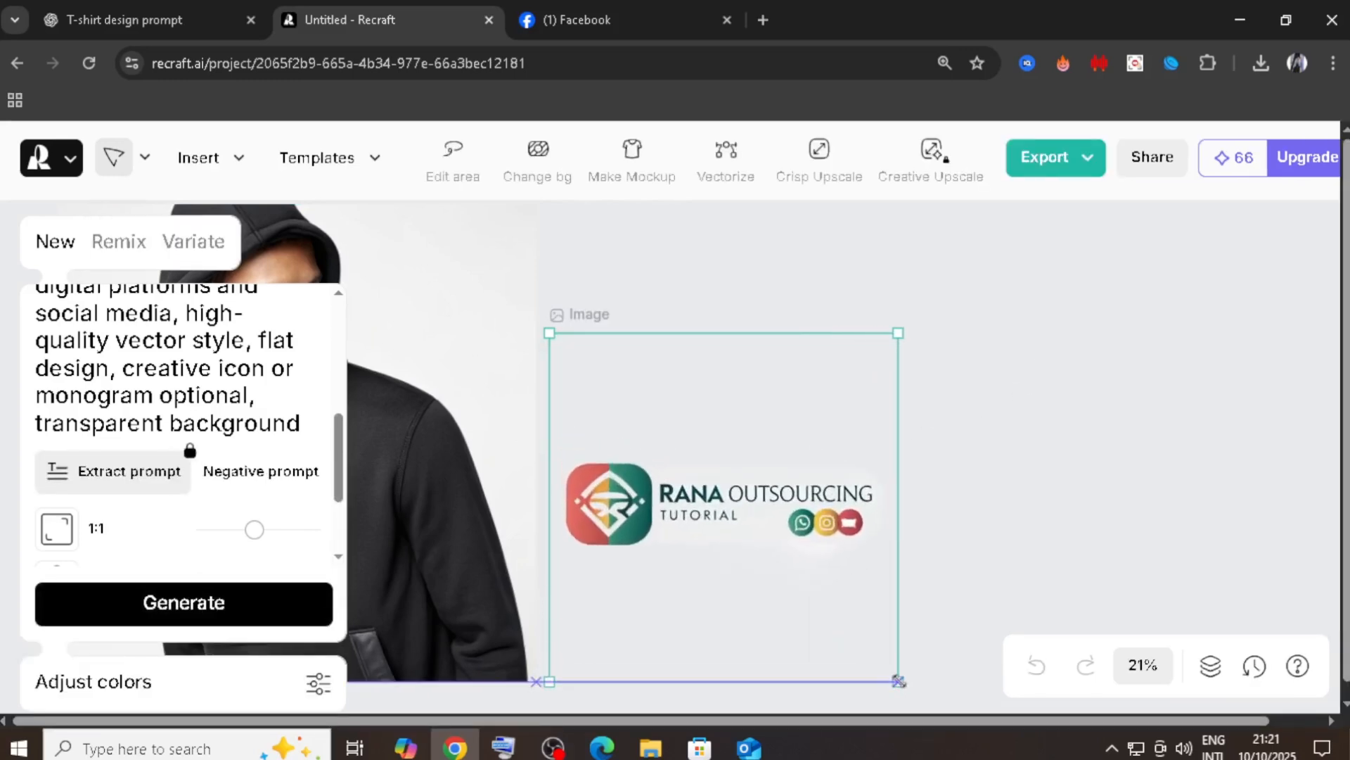
{"action": "left_click_drag", "start_coordinate": [549, 333], "coordinate": [408, 224]}
{"action": "left_click", "coordinate": [1000, 454]}
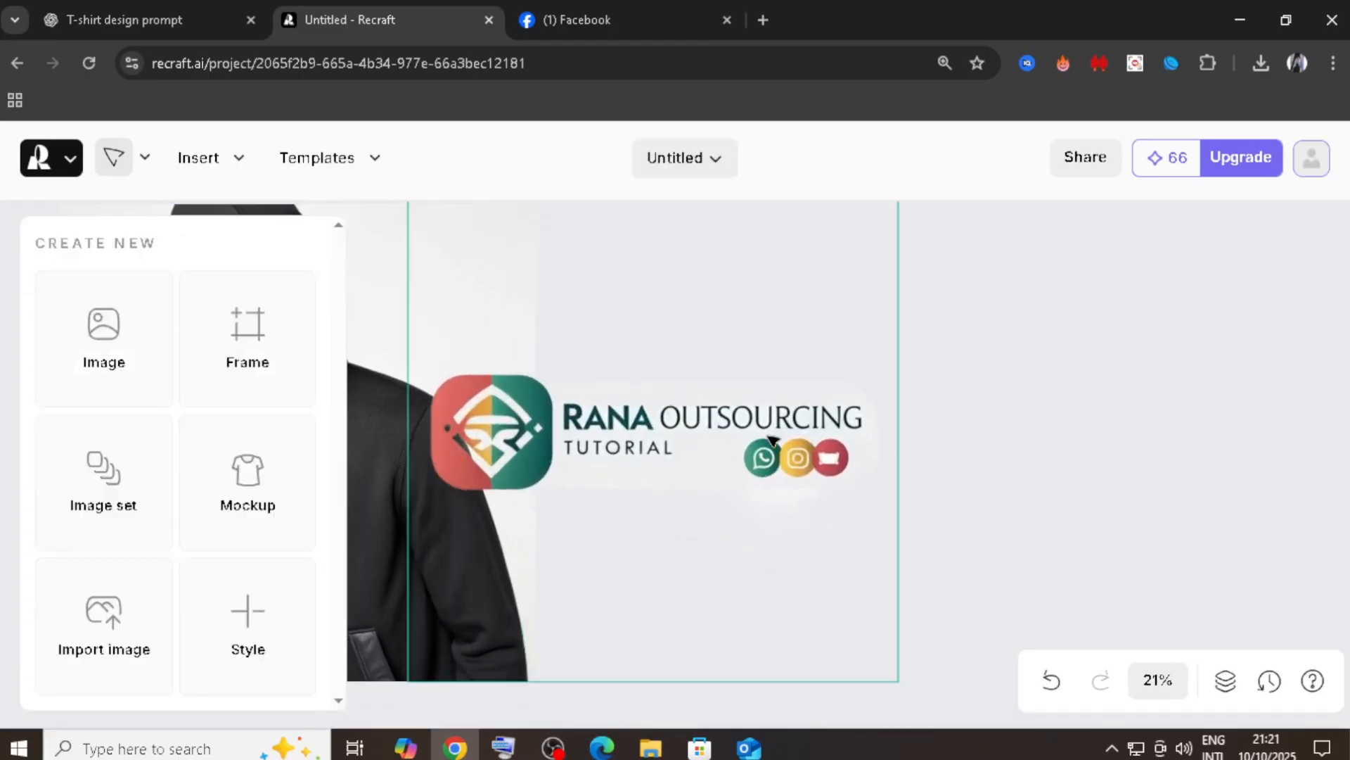
{"action": "left_click_drag", "start_coordinate": [773, 441], "coordinate": [872, 441]}
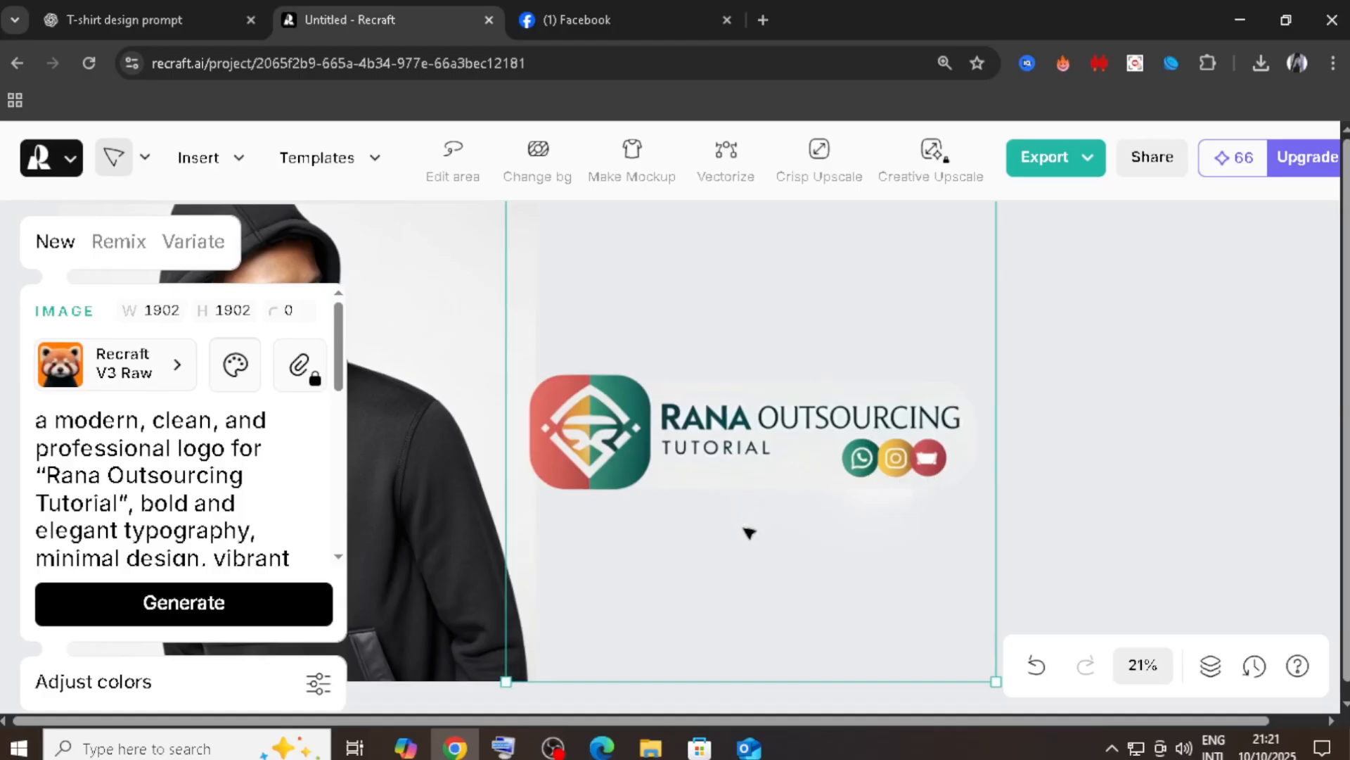
{"action": "left_click", "coordinate": [1028, 450]}
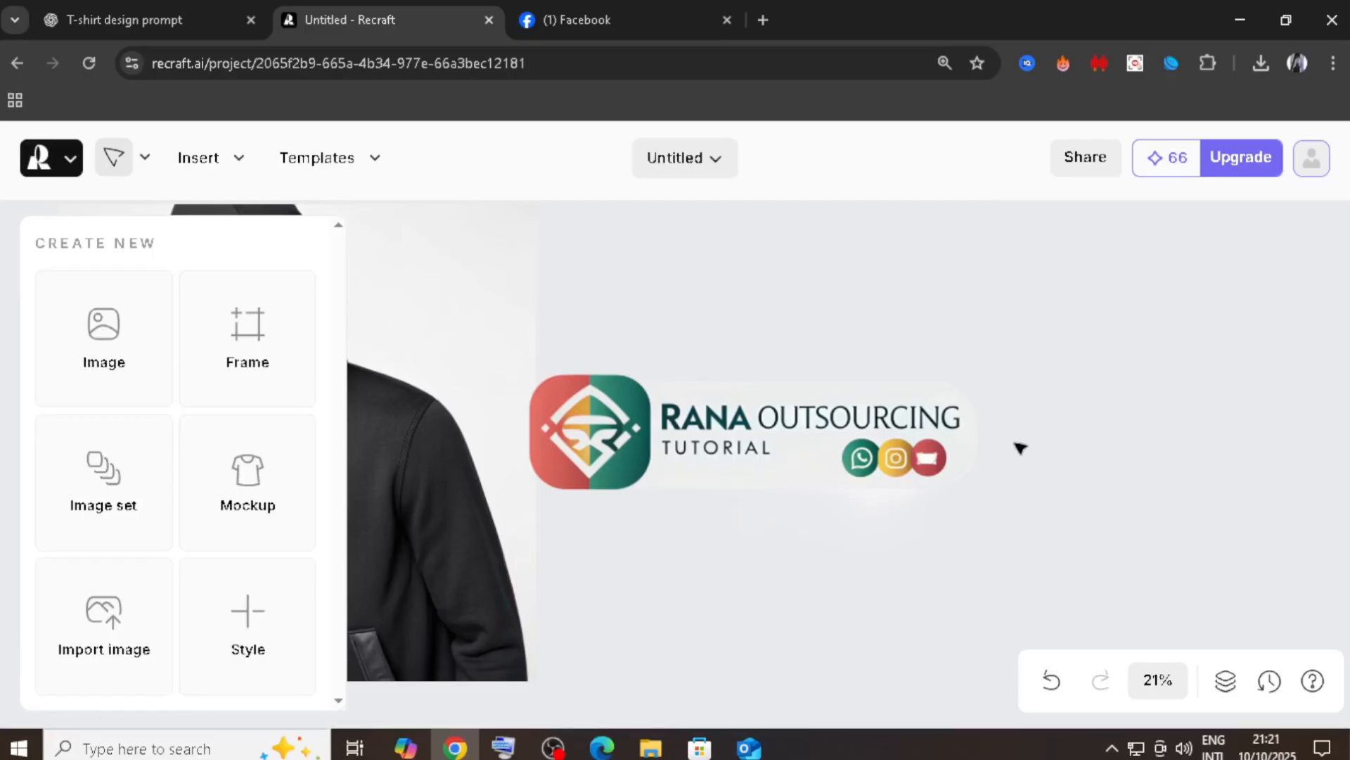
{"action": "left_click_drag", "start_coordinate": [809, 422], "coordinate": [920, 437]}
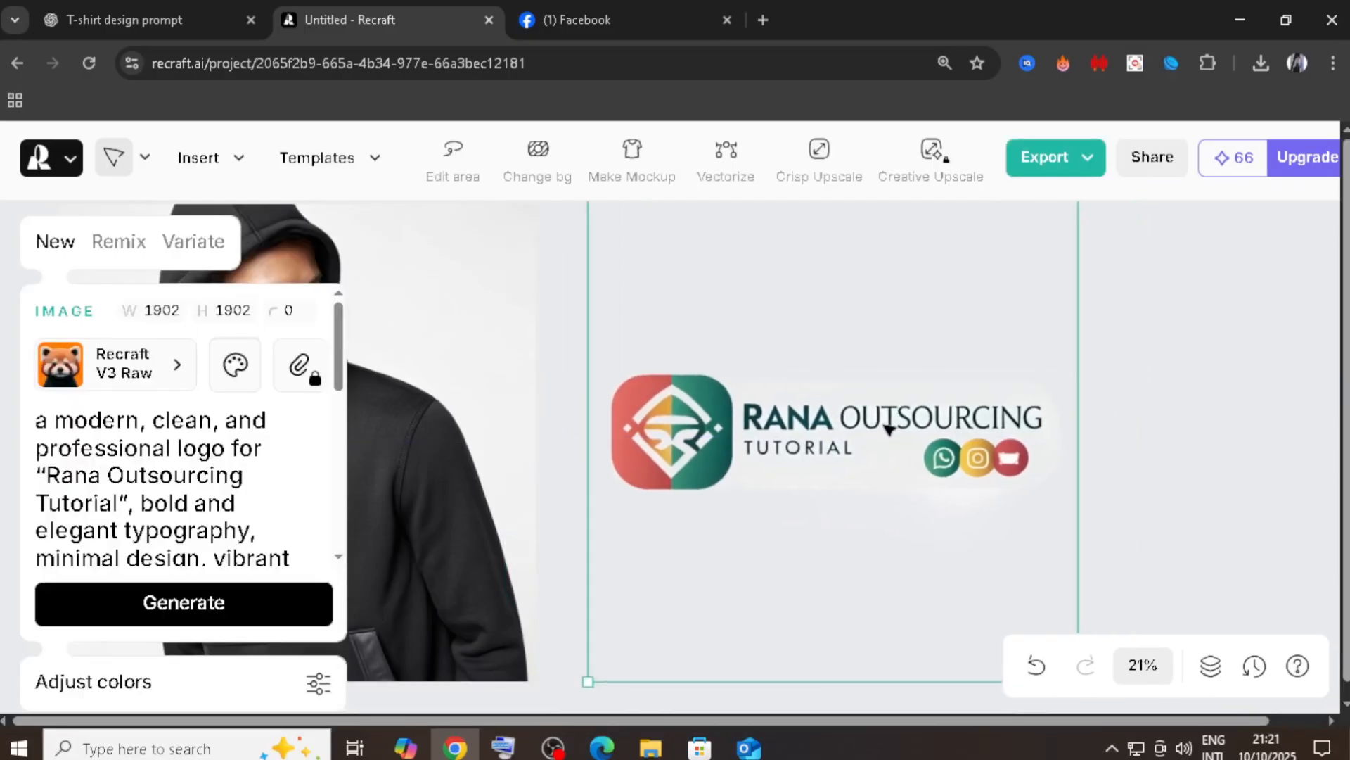
{"action": "left_click", "coordinate": [1182, 427]}
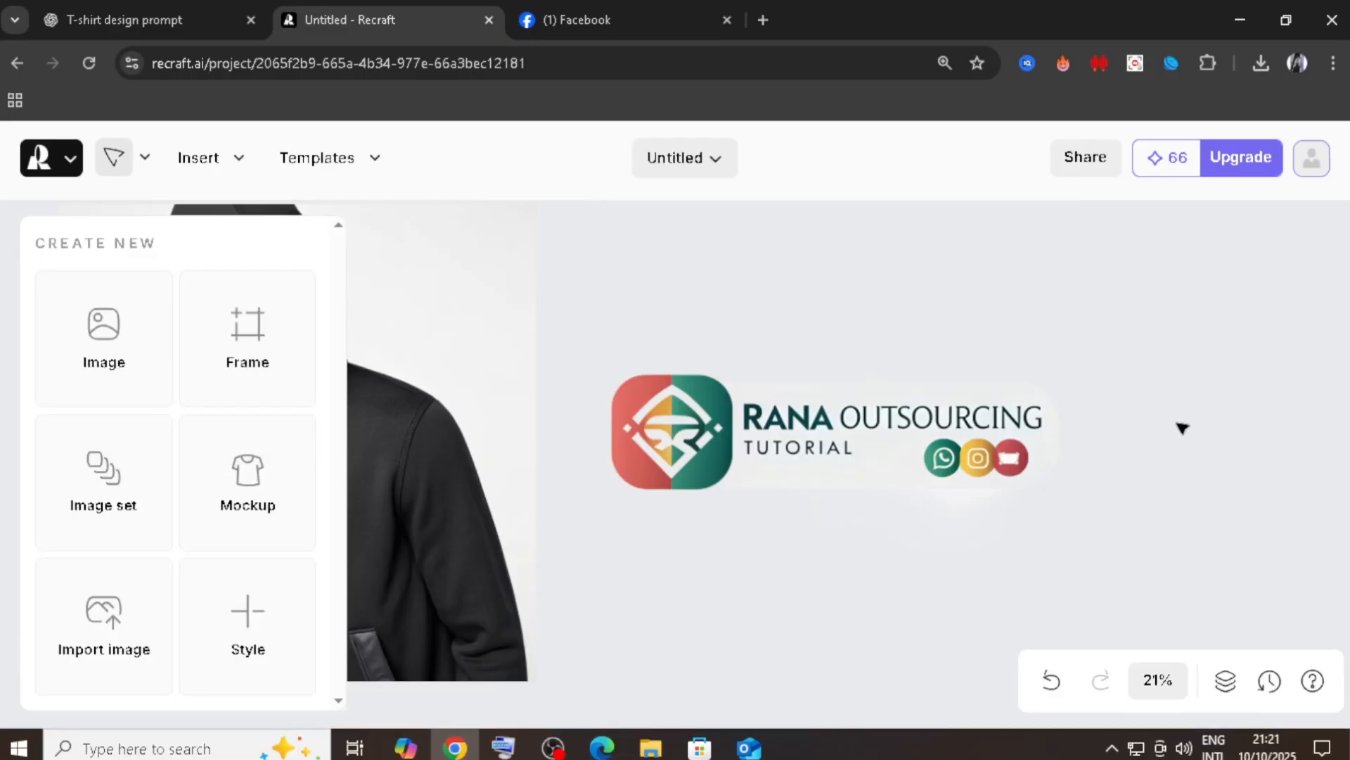